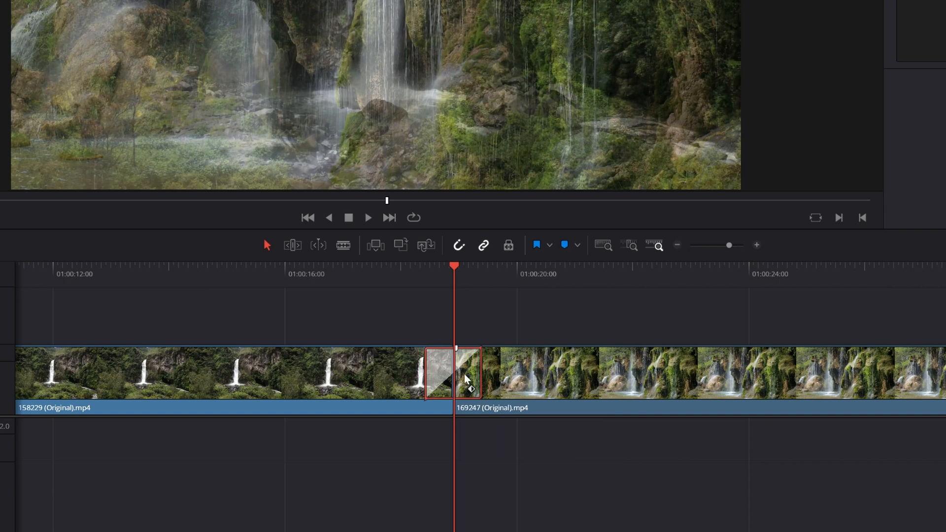
Open the cross dissolve between the two waterfall clips in the Fusion page and reposition its whole node tree.
right_click(467, 373)
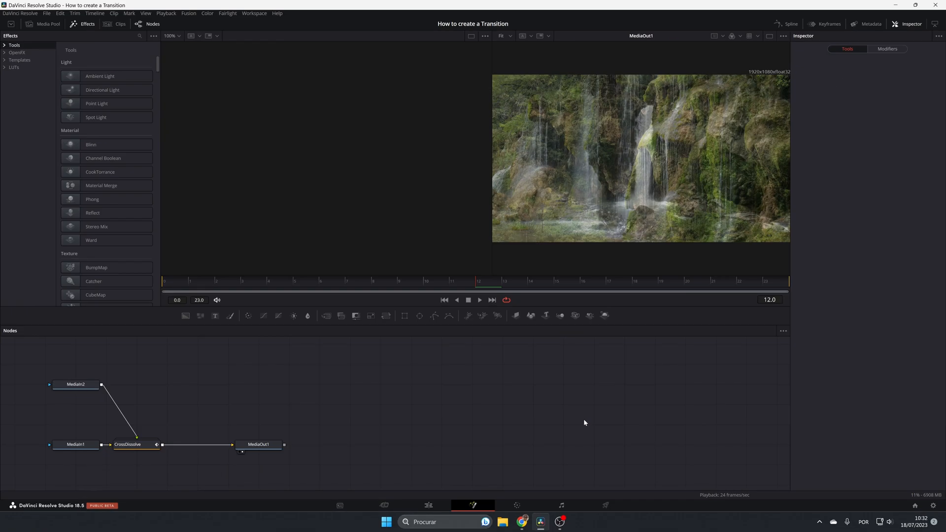
left_click_drag(174, 403, 419, 405)
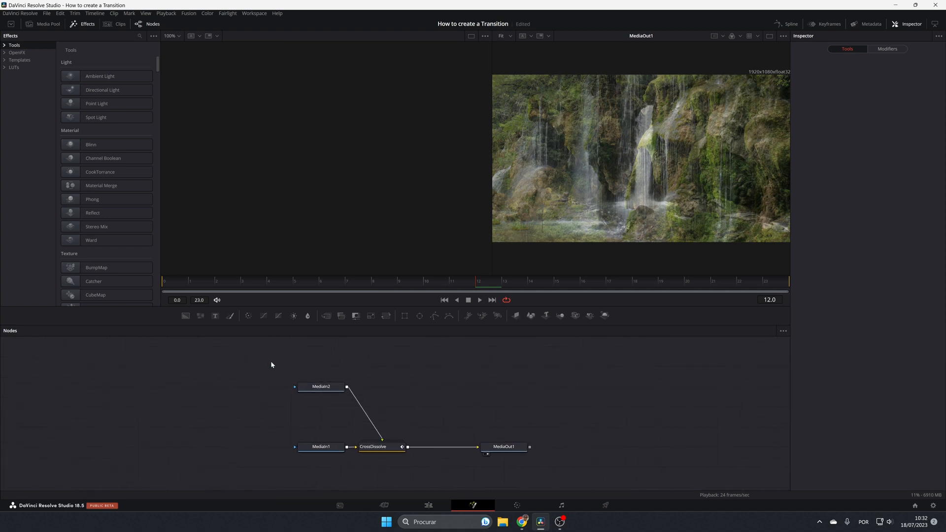
left_click_drag(270, 361, 581, 446)
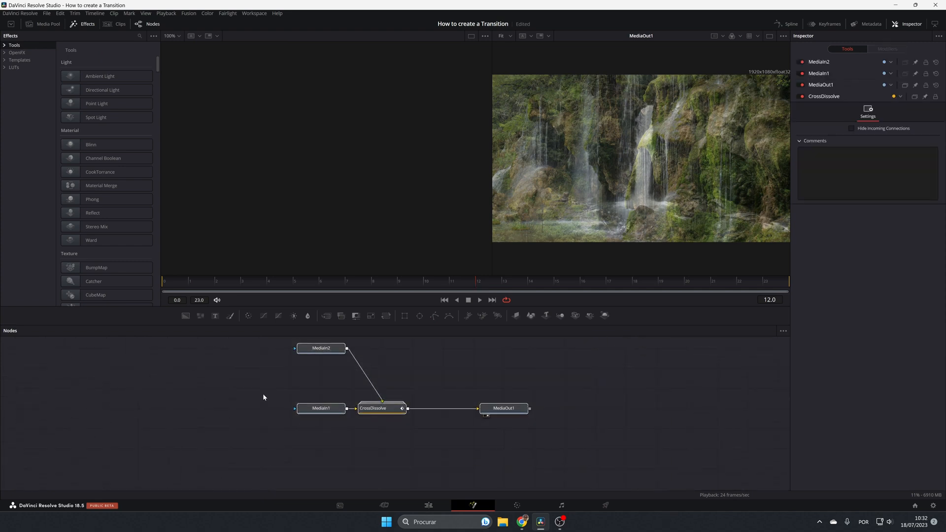
Ungroup the CrossDissolve node to expose the tool inside it.
left_click(383, 436)
left_click(386, 409)
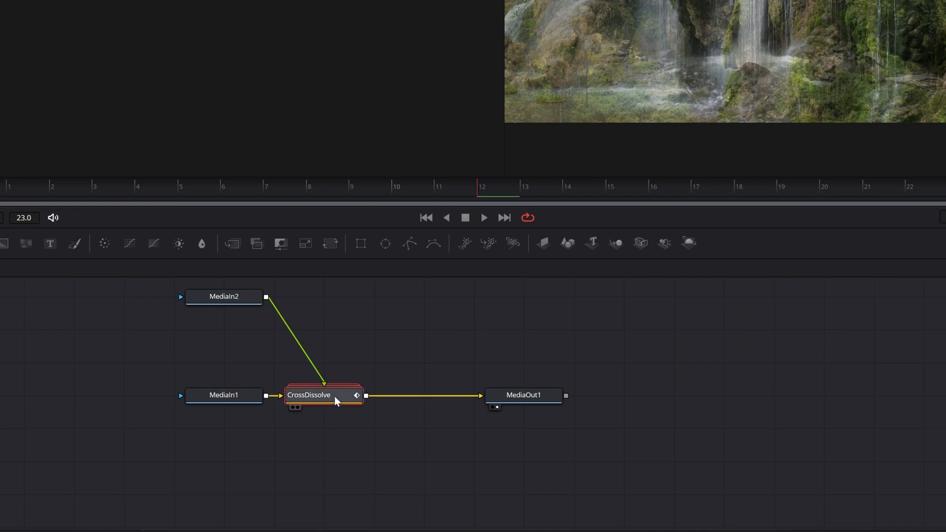
right_click(336, 401)
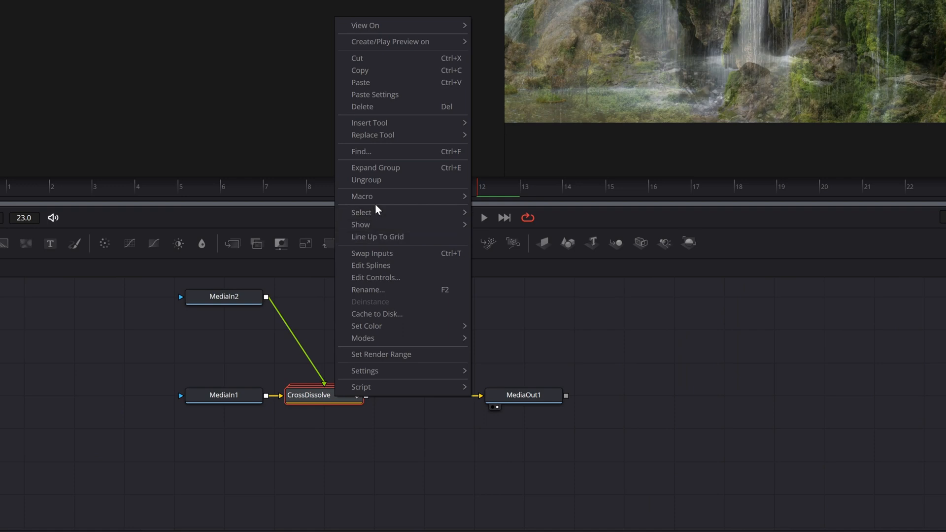
left_click(409, 179)
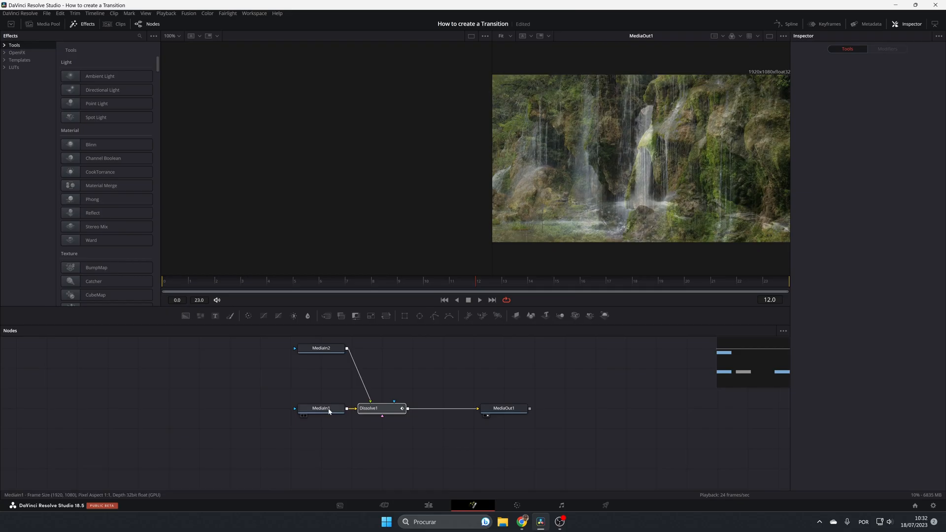
Move the MediaIn1 and MediaIn2 nodes farther away from the Dissolve1 node, keeping them aligned one above the other.
left_click_drag(329, 411, 178, 412)
left_click(322, 350)
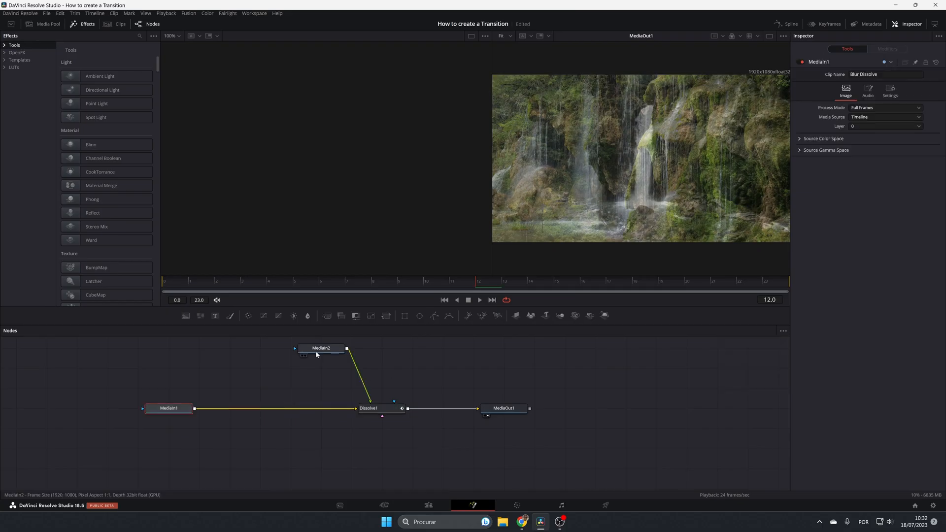
left_click_drag(321, 349, 171, 349)
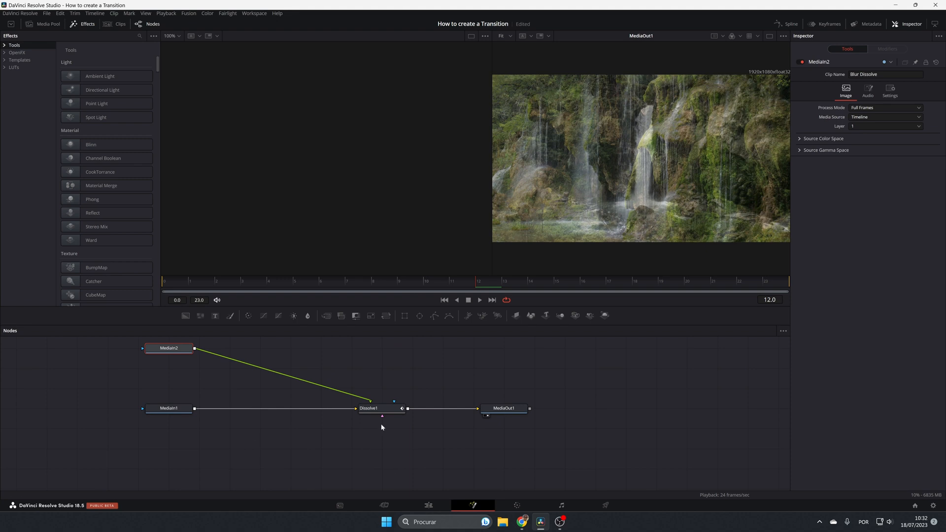
Delete the Dissolve1 node and bring MediaIn2 closer above MediaIn1.
left_click(383, 409)
key("Delete")
left_click_drag(382, 411, 384, 413)
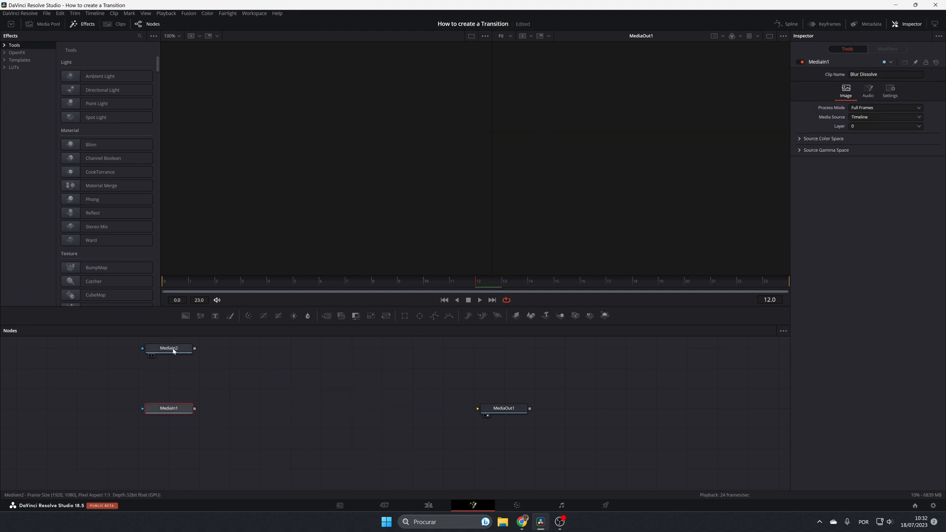
left_click_drag(169, 348, 169, 368)
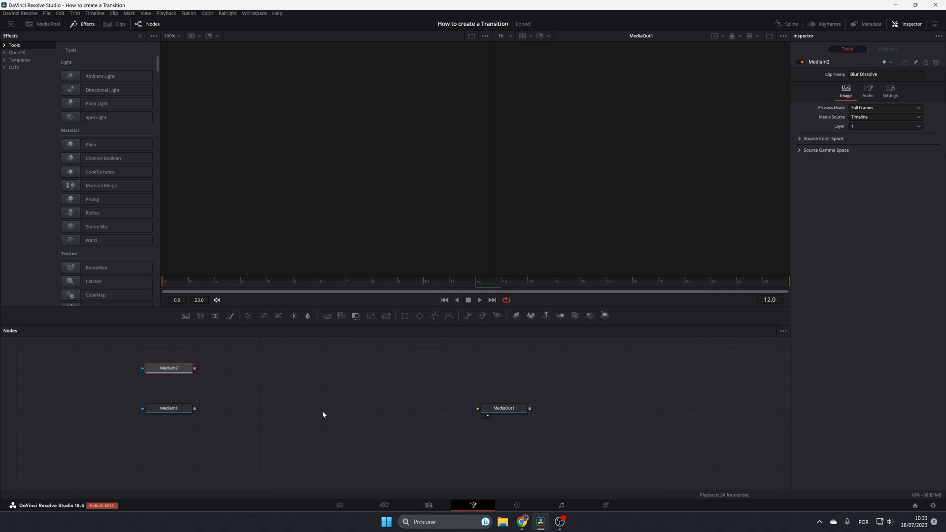
Add a Transform node after MediaIn1, space it out from the clip node, and show it in the first viewer.
left_click(167, 412)
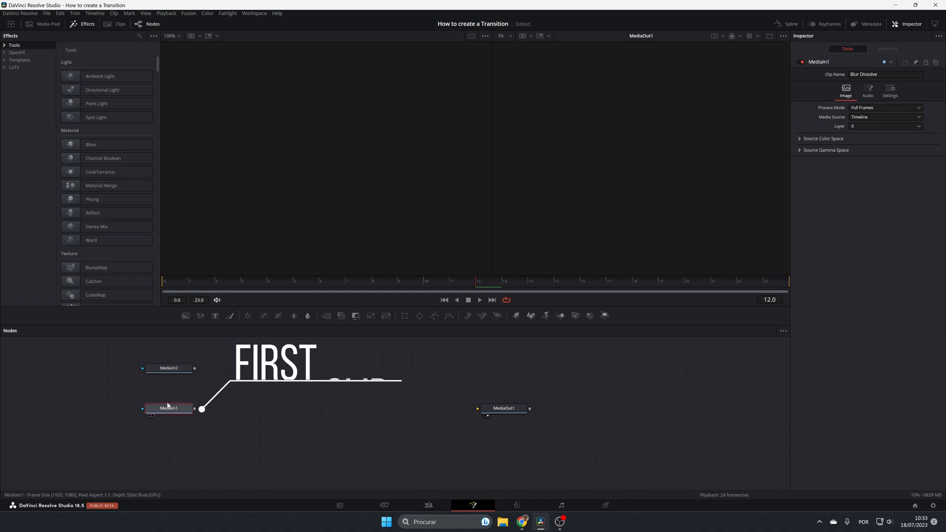
left_click(169, 368)
left_click(171, 409)
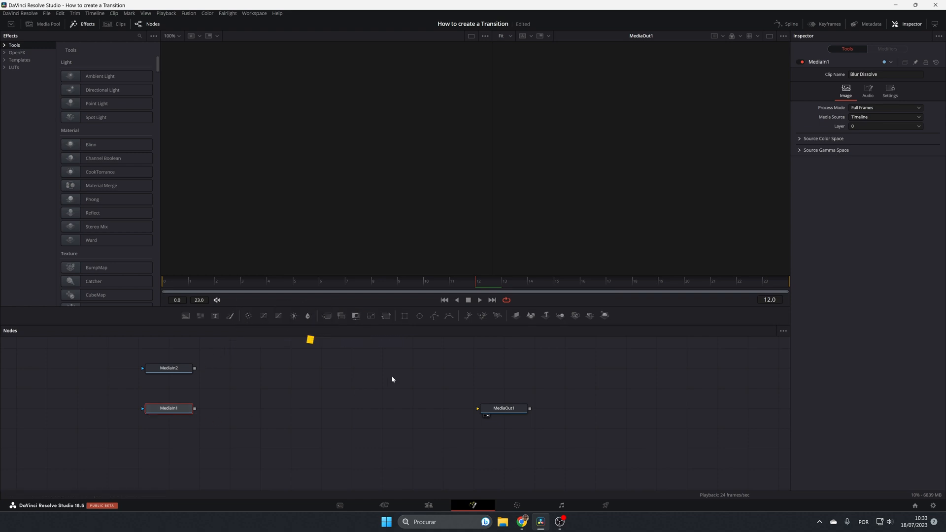
left_click(388, 316)
left_click_drag(221, 412, 252, 412)
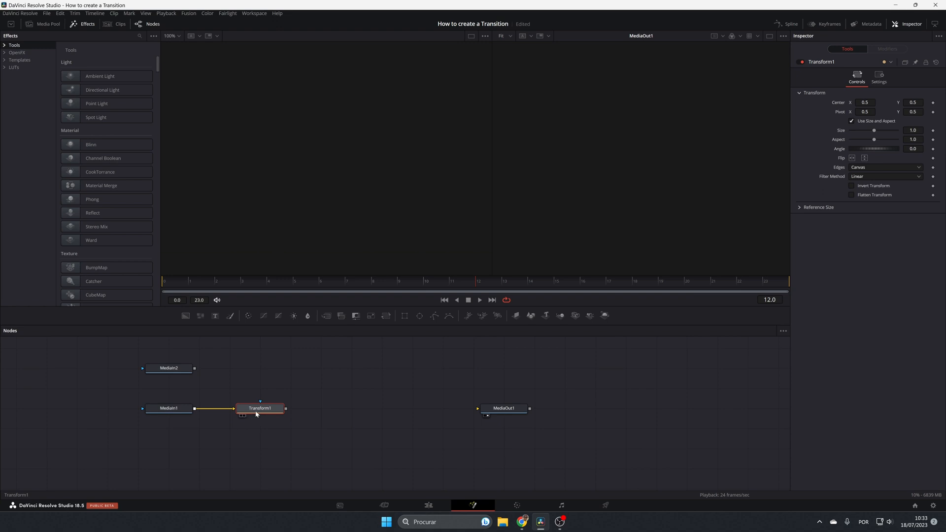
key("1")
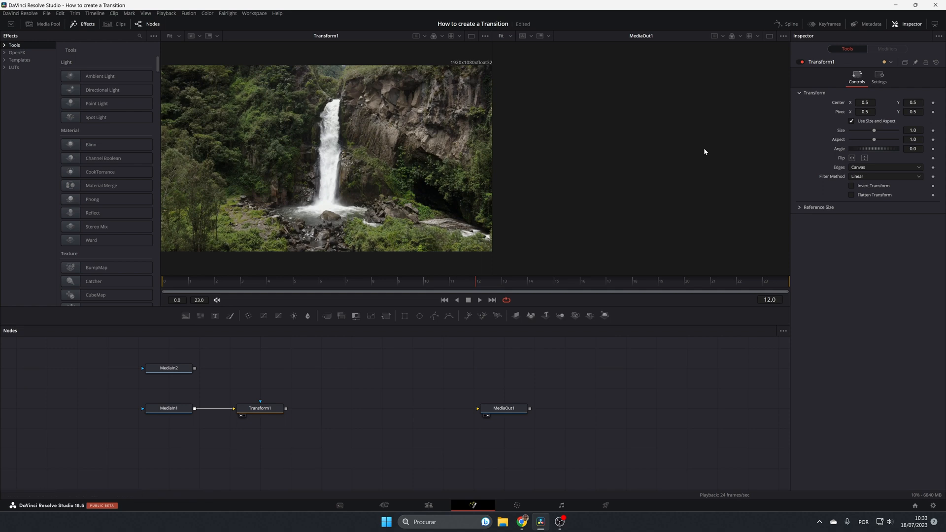
Modify the Center parameter of Transform1 with Vector Result.
left_click(175, 371)
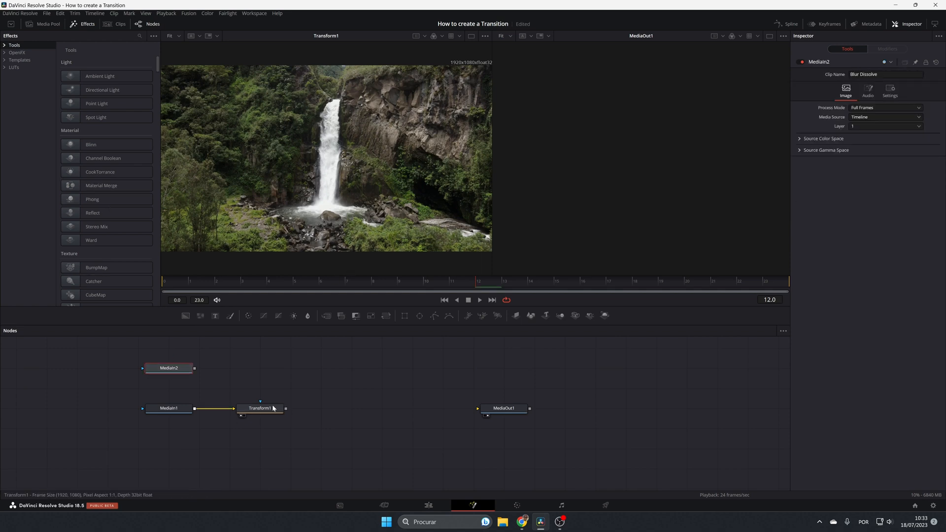
left_click(274, 408)
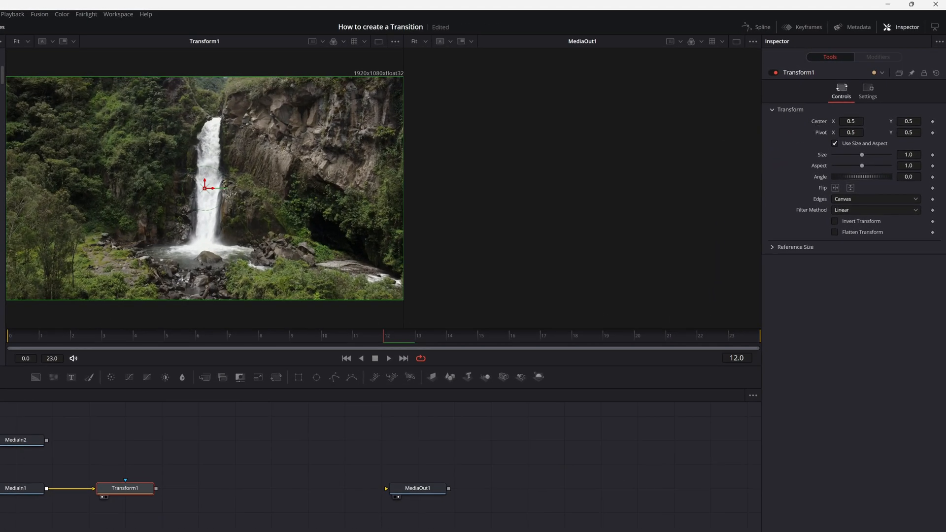
right_click(818, 121)
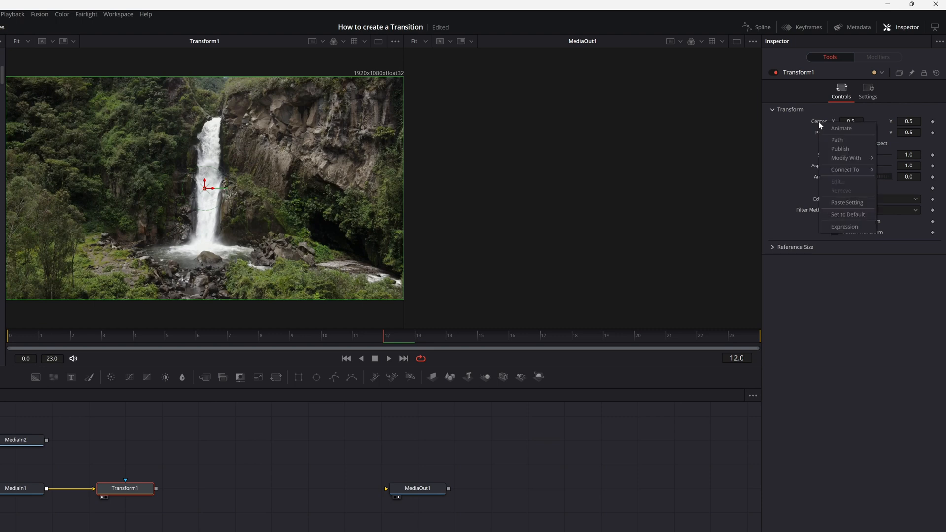
mouse_move(850, 159)
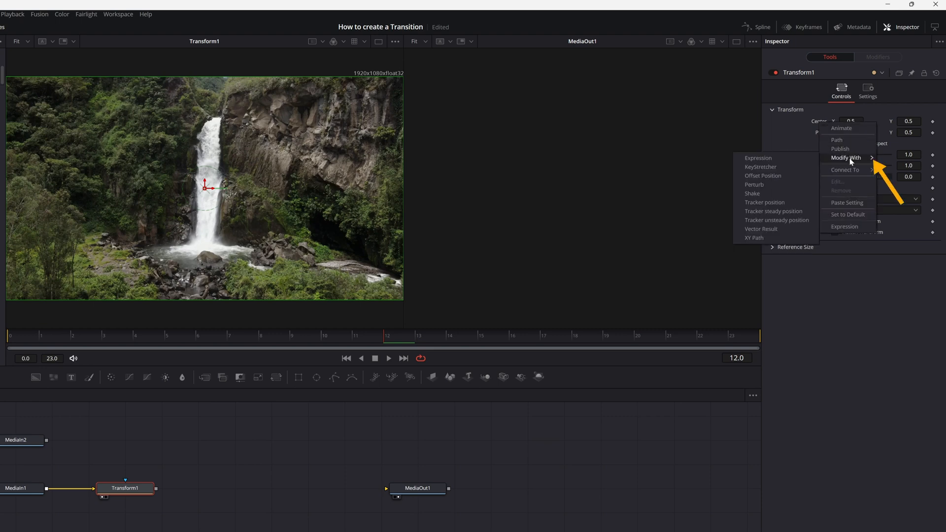
left_click(777, 228)
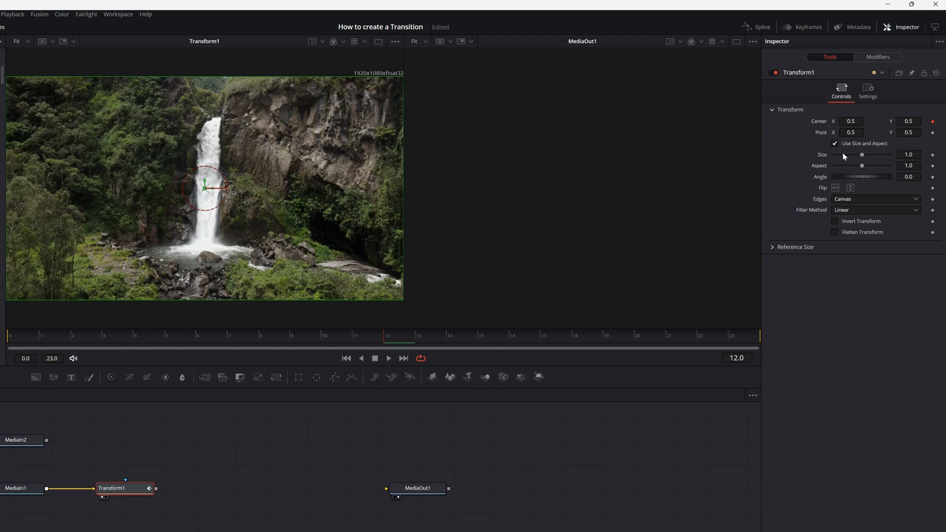
Move the playhead to frame 0 and rename the vector modifier on Transform1's Center to SlideV1.
left_click(877, 57)
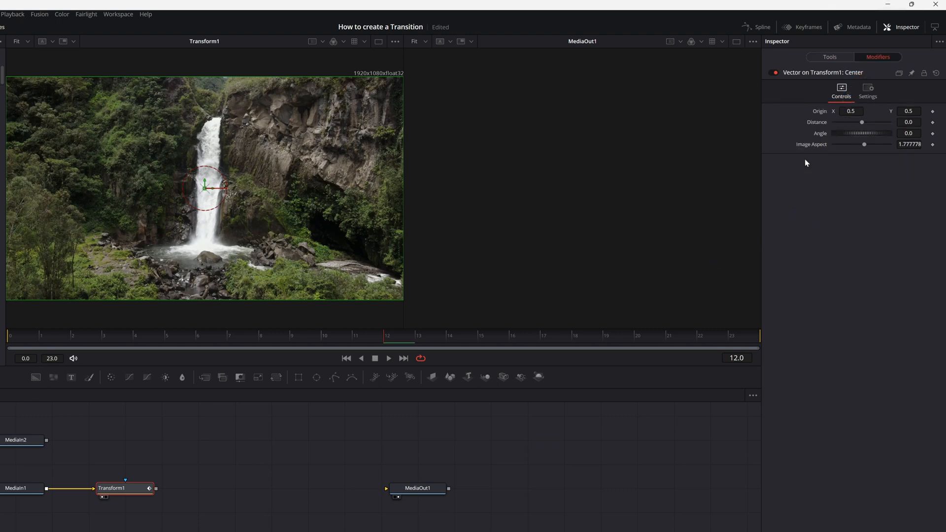
left_click_drag(384, 337, 8, 335)
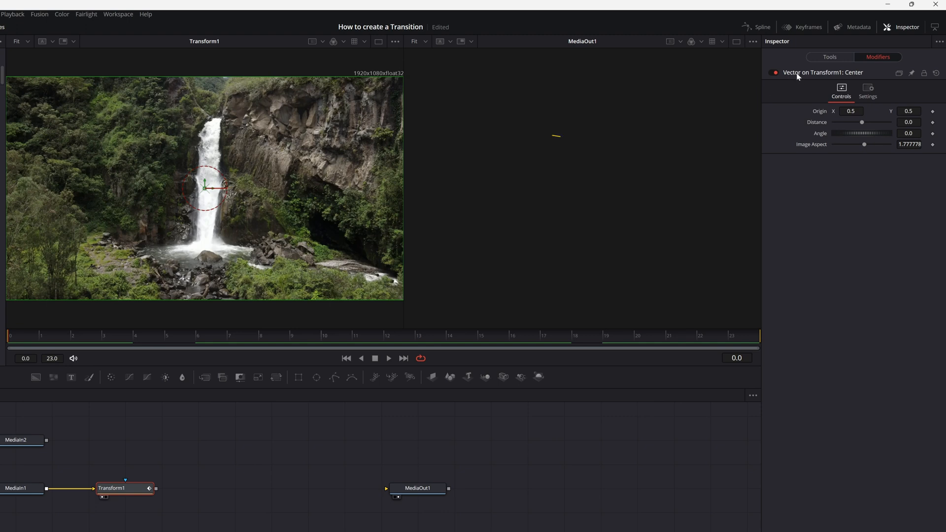
key("F2")
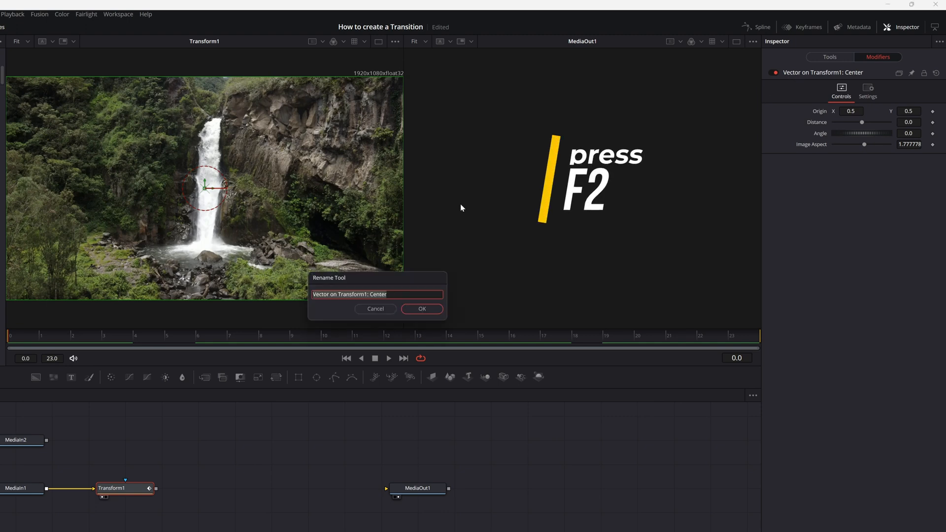
type("St")
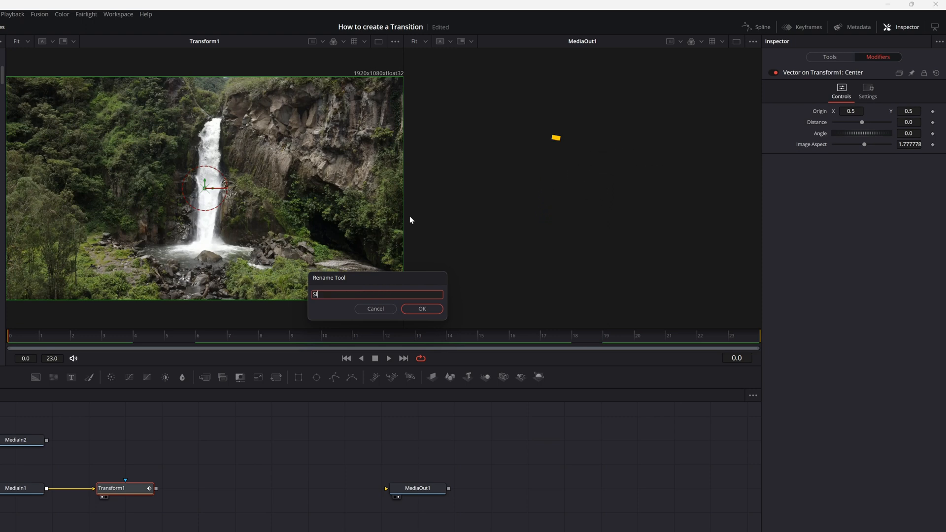
type("ideV1")
left_click(420, 310)
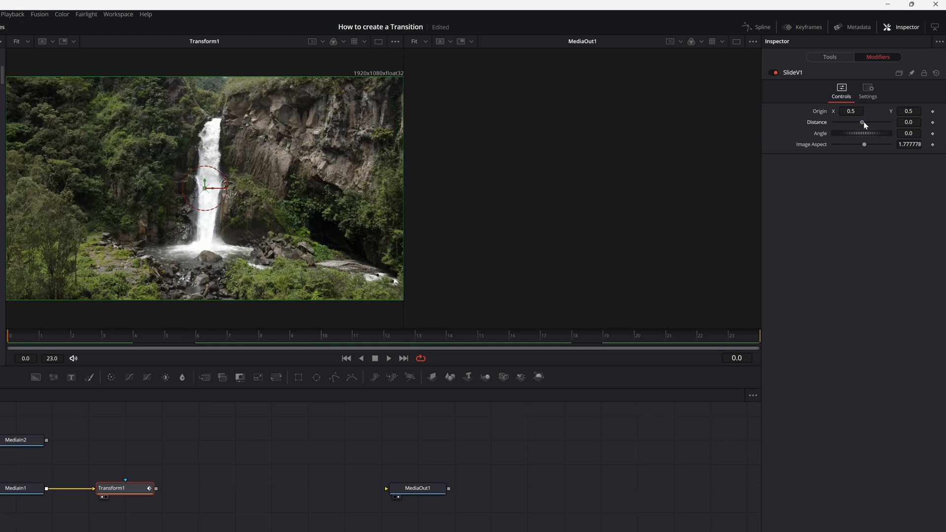
Modify the Distance of SlideV1 with Anim Curves and scrub the timeline to preview the movement.
left_click_drag(865, 125, 892, 122)
double_click(811, 121)
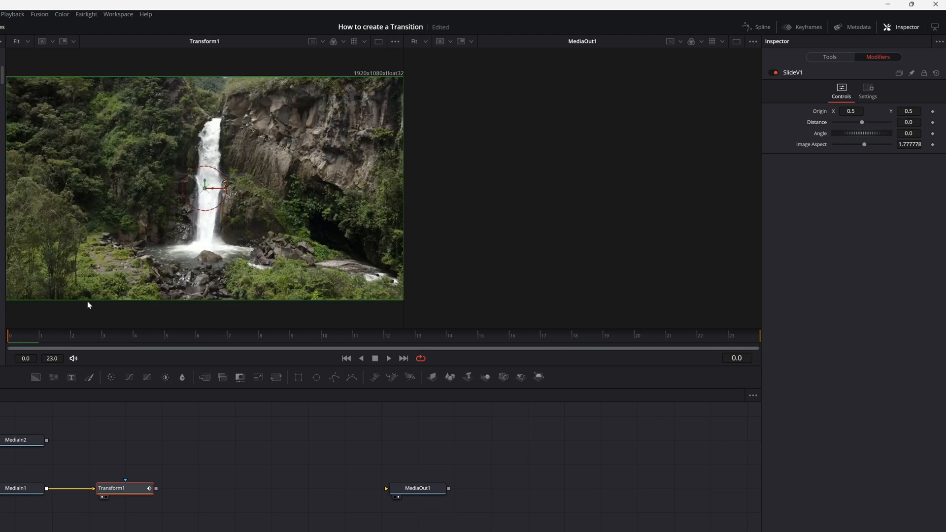
right_click(811, 125)
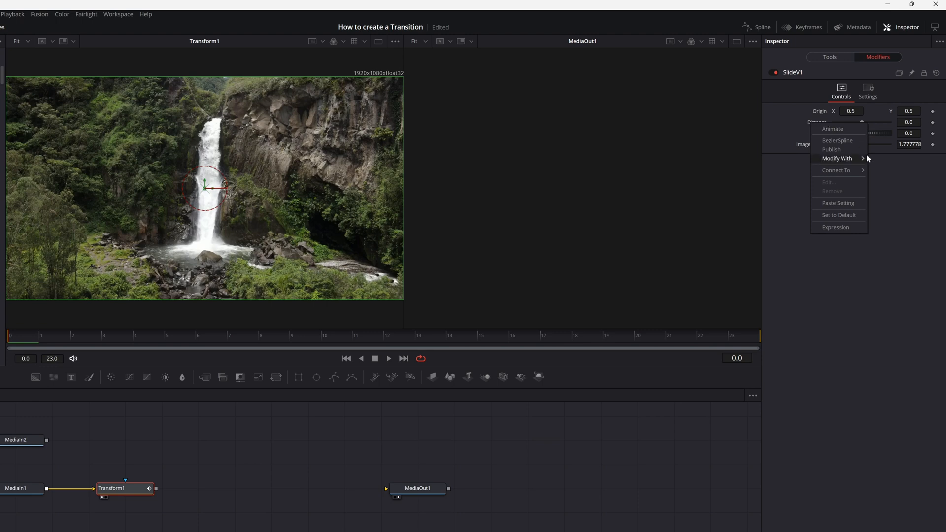
mouse_move(861, 162)
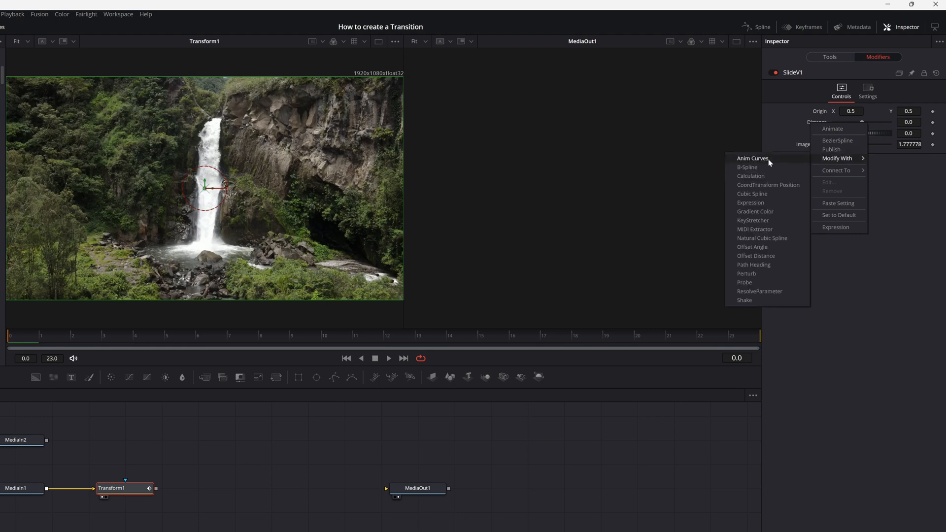
left_click(752, 158)
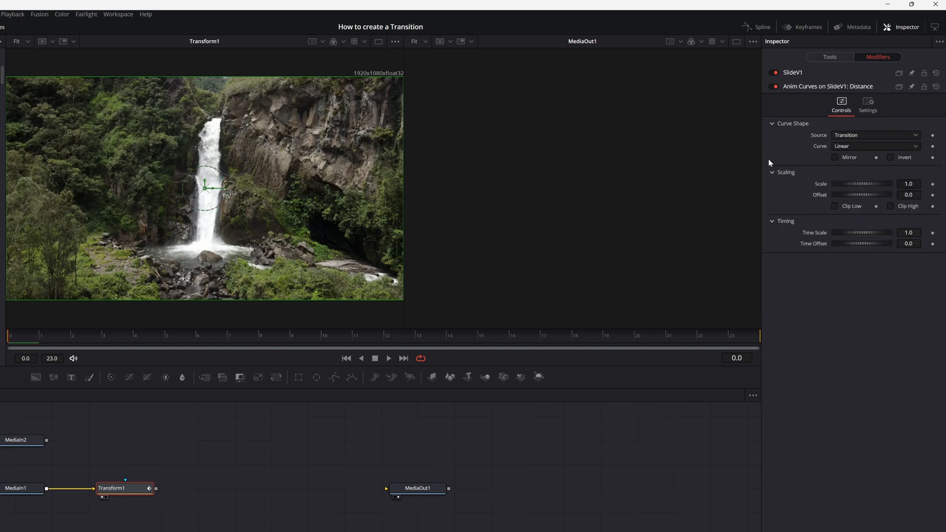
mouse_move(10, 340)
left_mouse_down()
mouse_move(809, 353)
mouse_move(10, 345)
mouse_move(749, 355)
mouse_move(773, 343)
mouse_move(7, 352)
left_mouse_up()
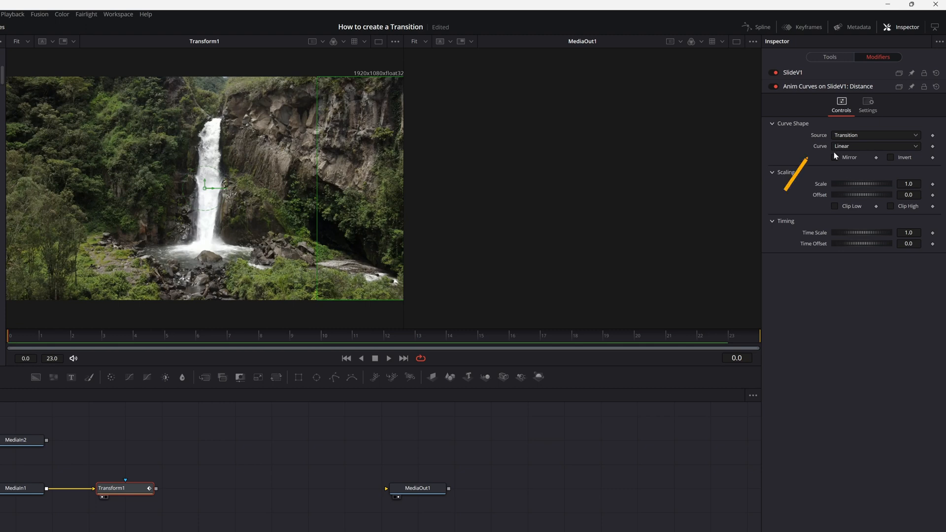
Set the Distance animation's curve to Easing with Expo for both In and Out, and play back the slide.
left_click(855, 147)
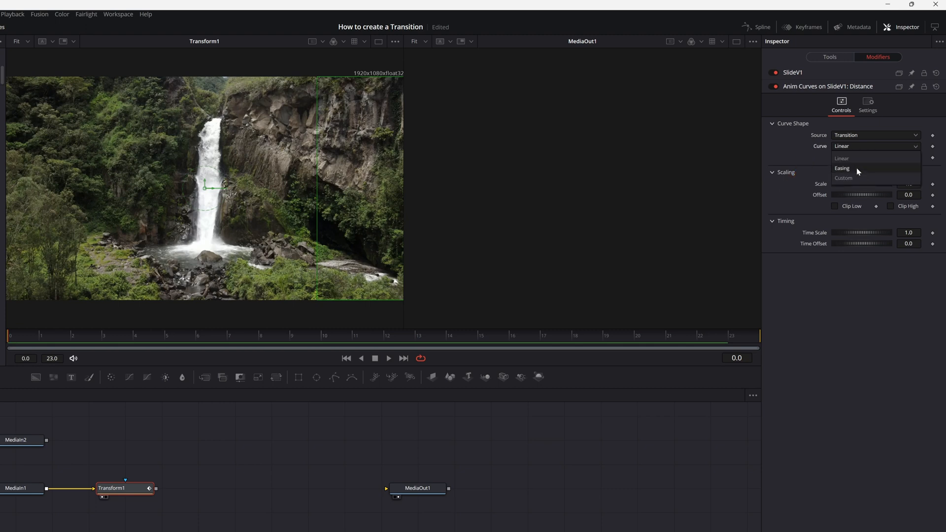
left_click(857, 169)
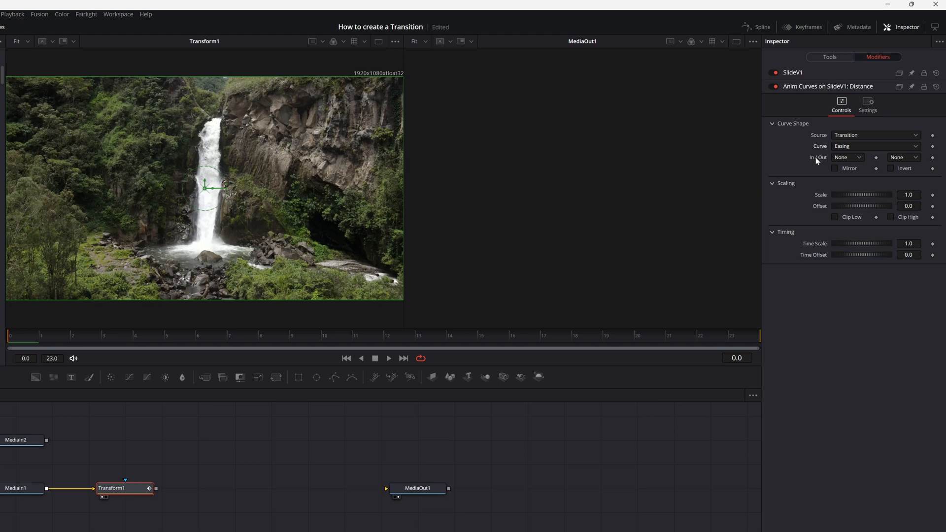
left_click(856, 157)
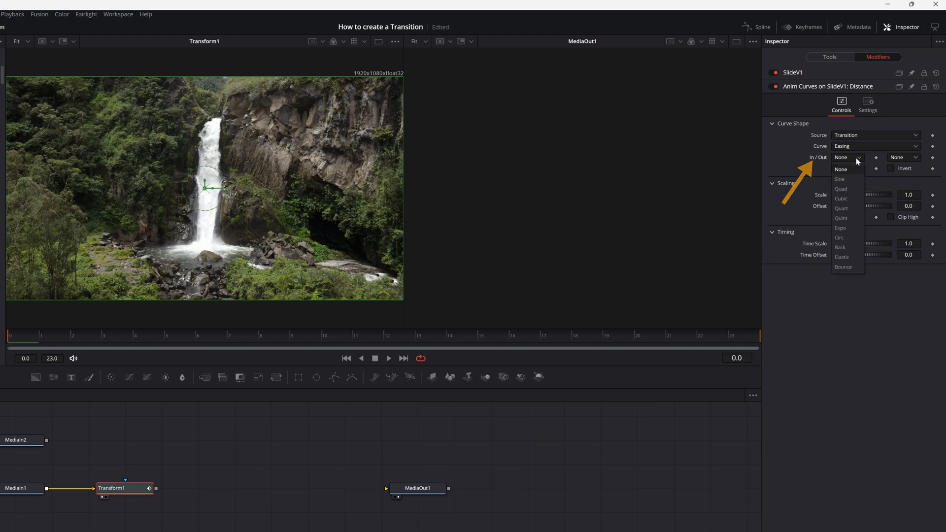
left_click(855, 228)
left_click(903, 157)
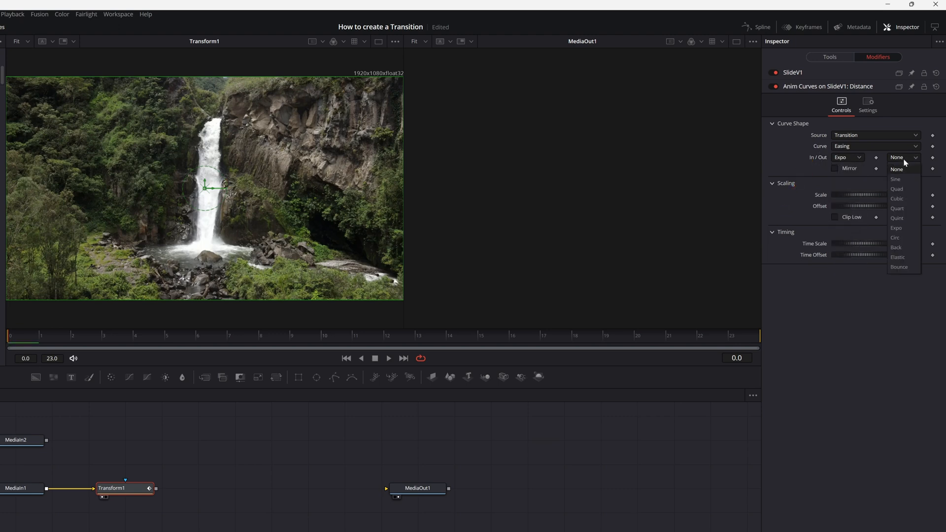
left_click(902, 230)
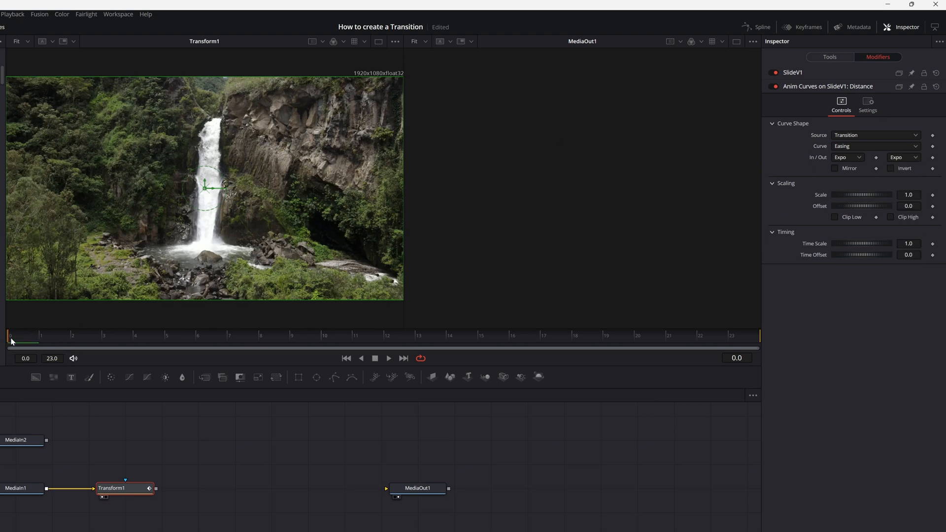
left_click(389, 358)
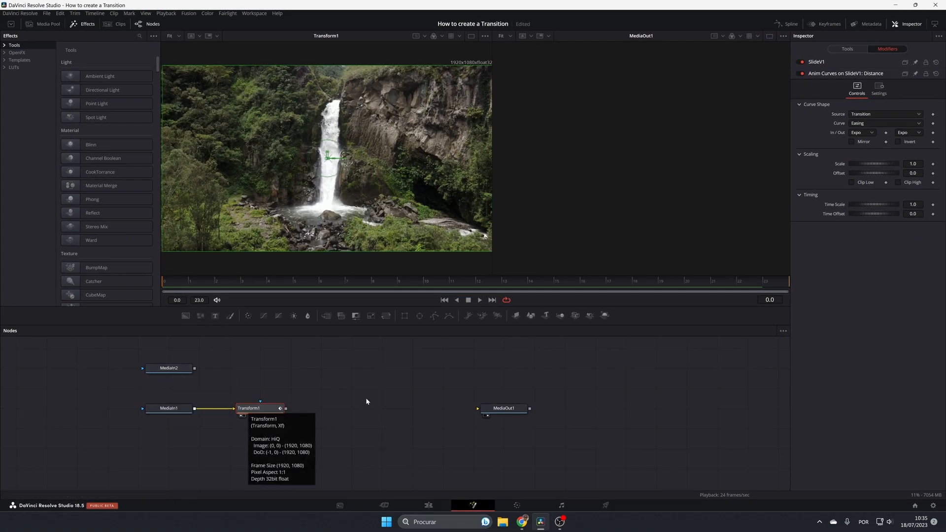
Rename the Anim Curves modifier on SlideV1's Distance as SlideEaseV1.
left_click(265, 410)
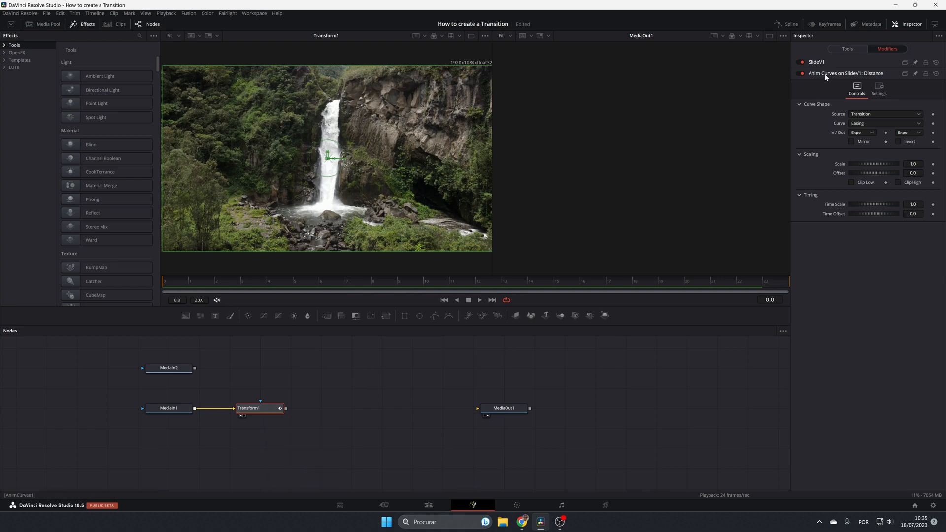
key("F2")
key("Return")
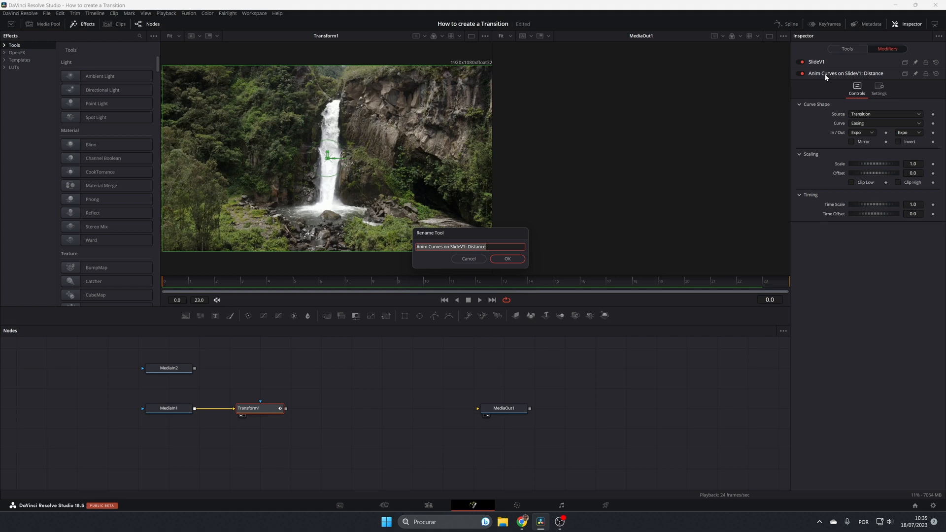
type("Slide Ease V1")
left_click(508, 259)
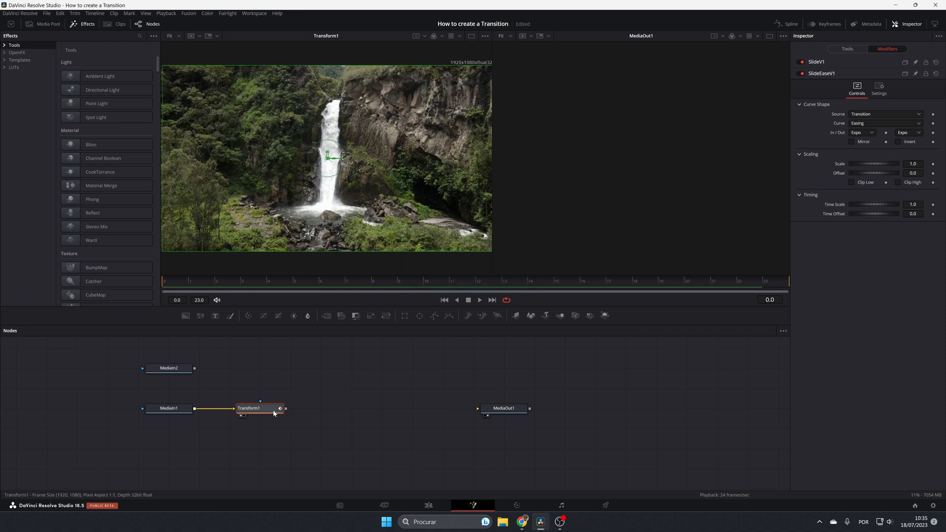
Copy Transform1 and paste the duplicate after MediaIn2.
key("ctrl+c")
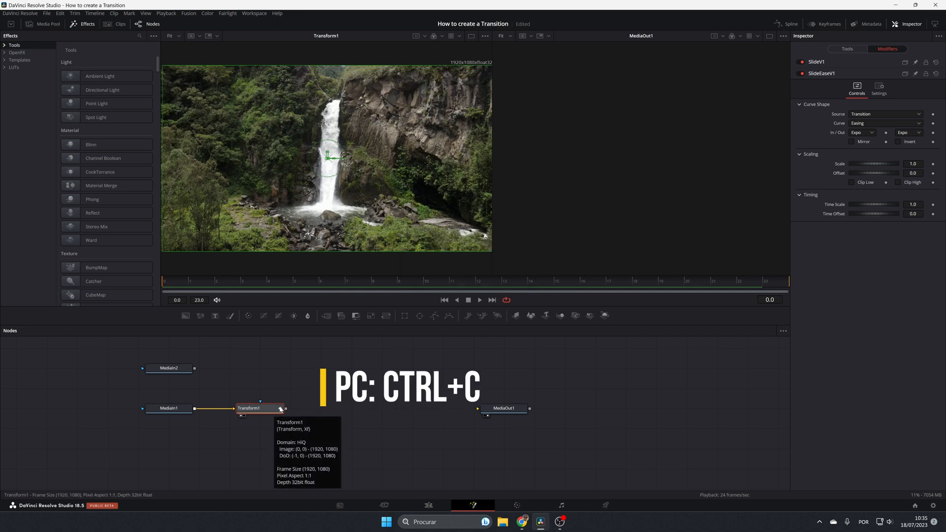
left_click(171, 368)
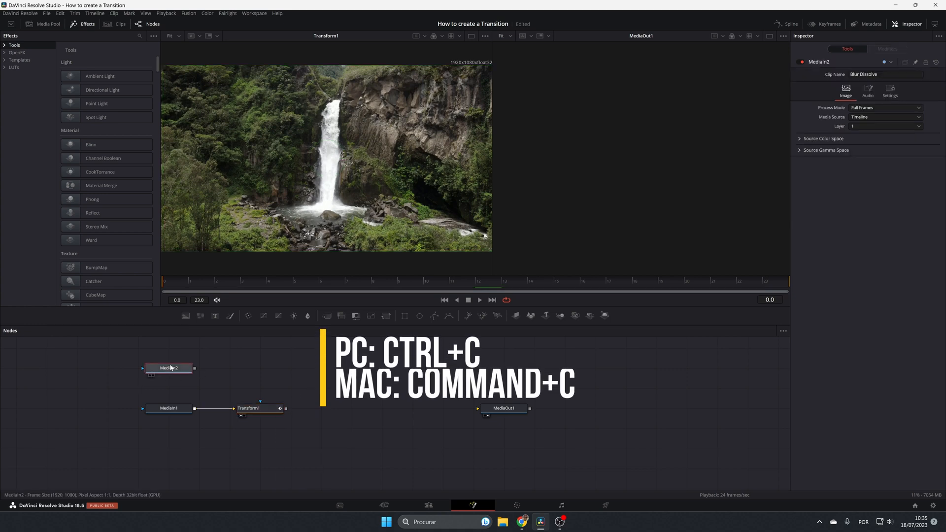
key("ctrl+v")
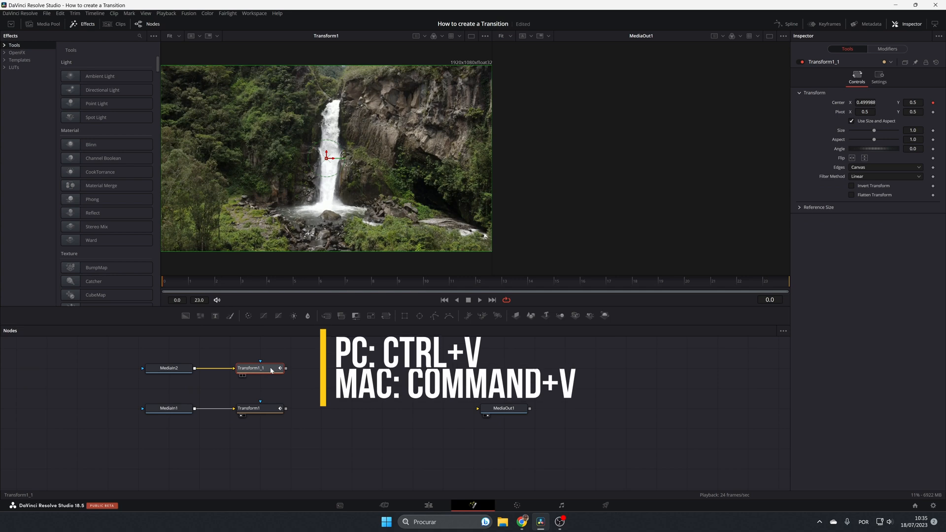
left_click_drag(240, 371, 270, 372)
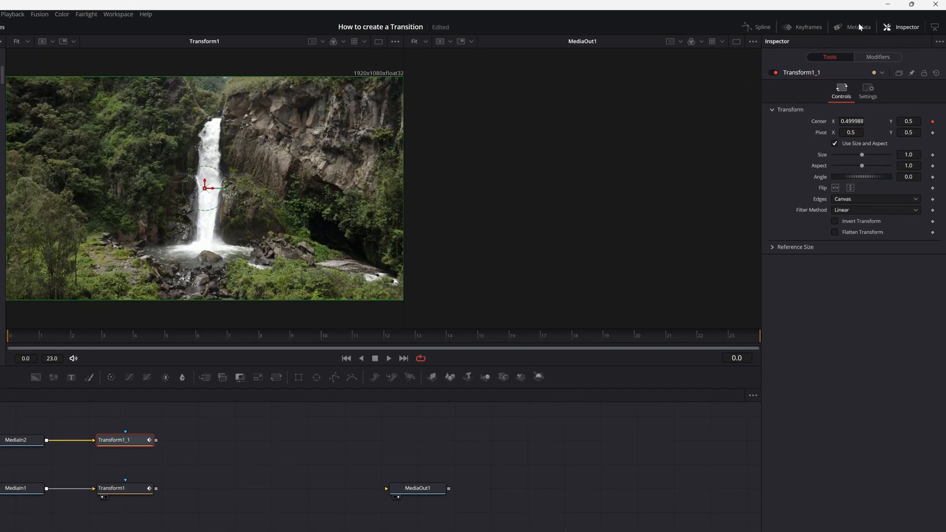
Rename Transform1_1's Anim Curves modifier as SlideV2 and its Vector modifier as SlideEaseV2.
left_click(887, 57)
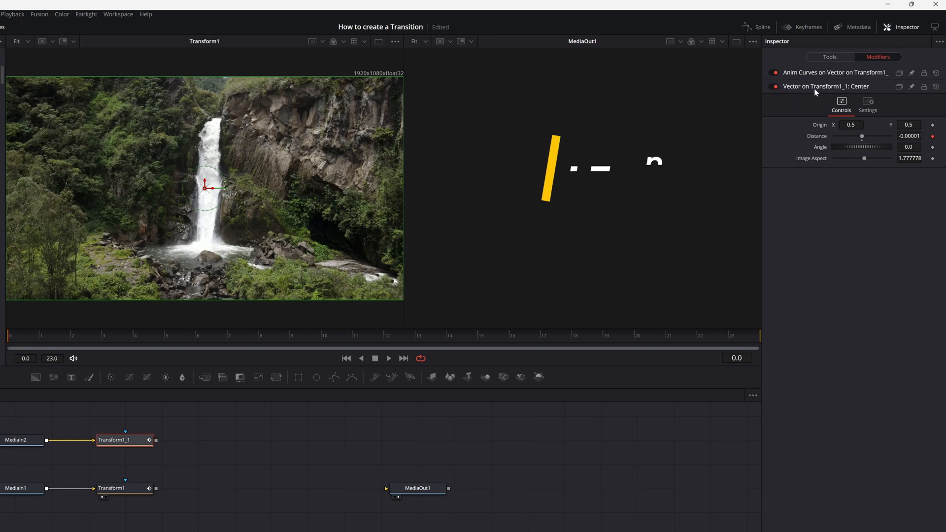
key("F2")
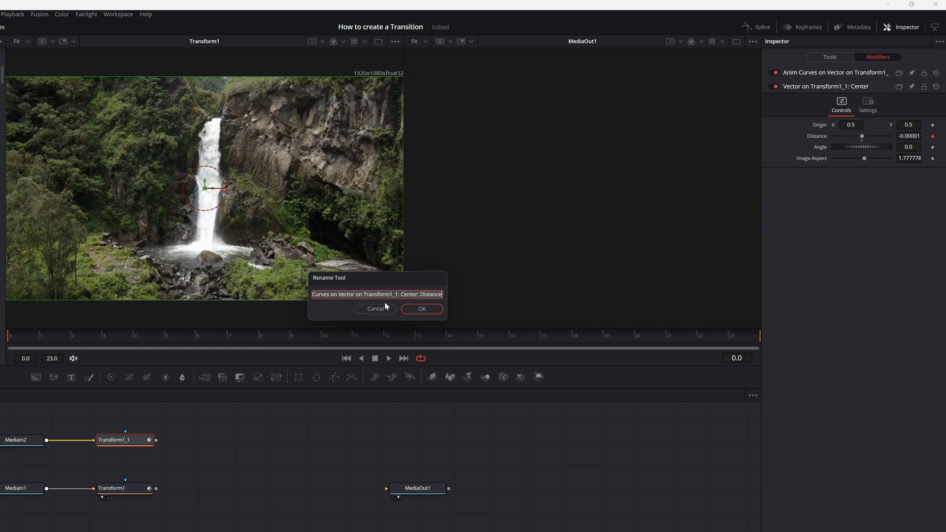
key("BackSpace")
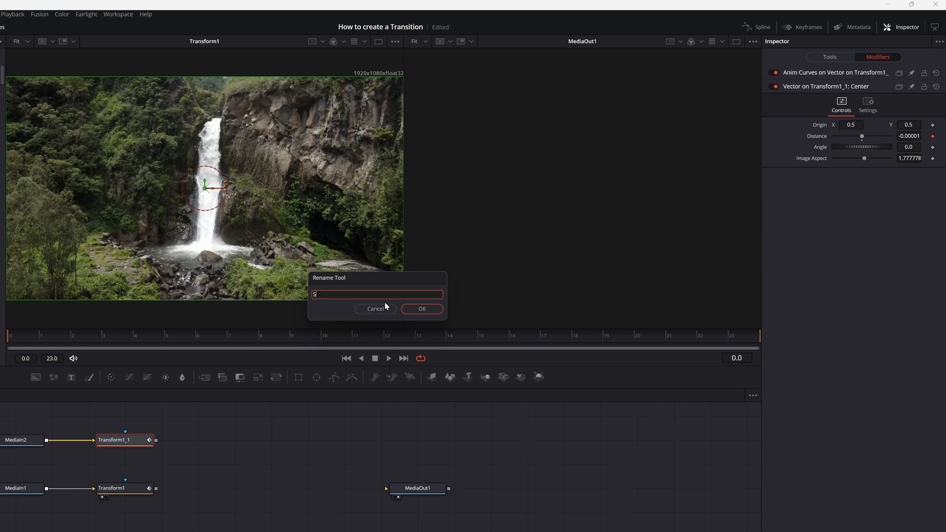
type("Slide V2")
left_click(416, 311)
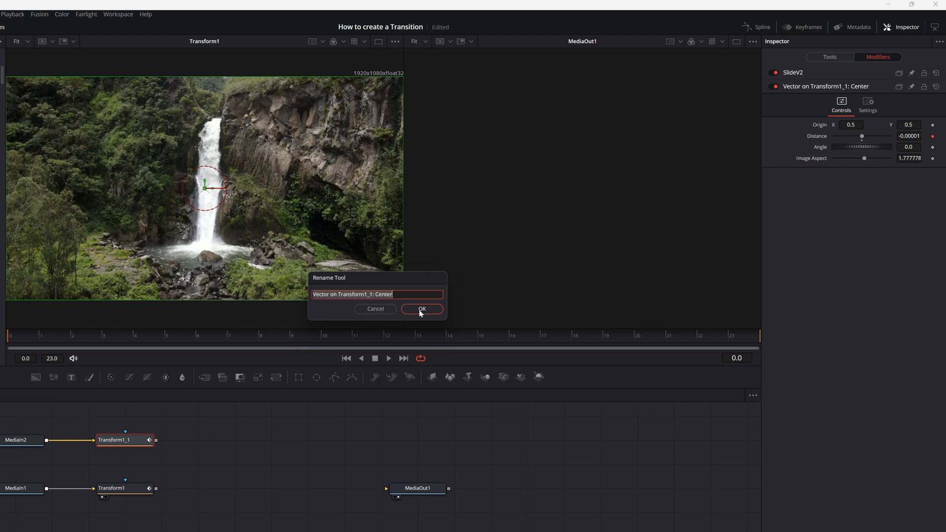
key("BackSpace")
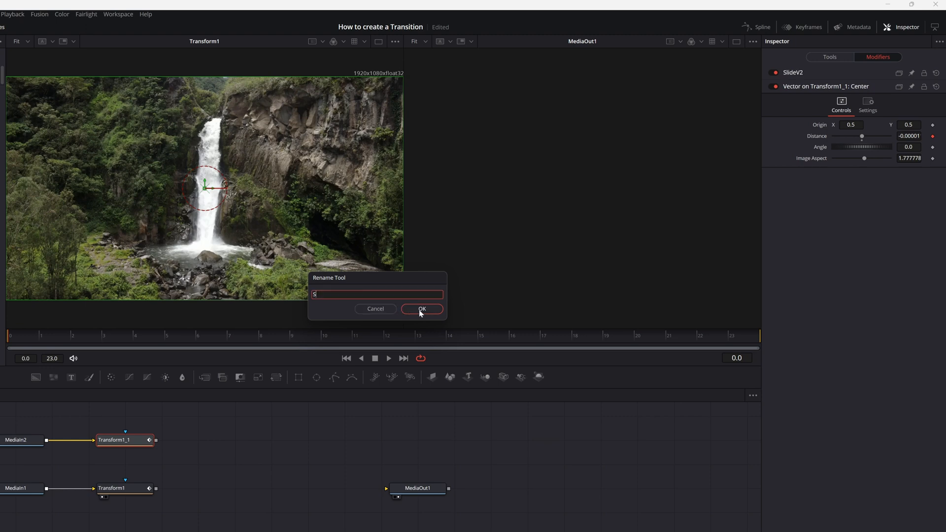
type("Slide Ease V2")
left_click(422, 309)
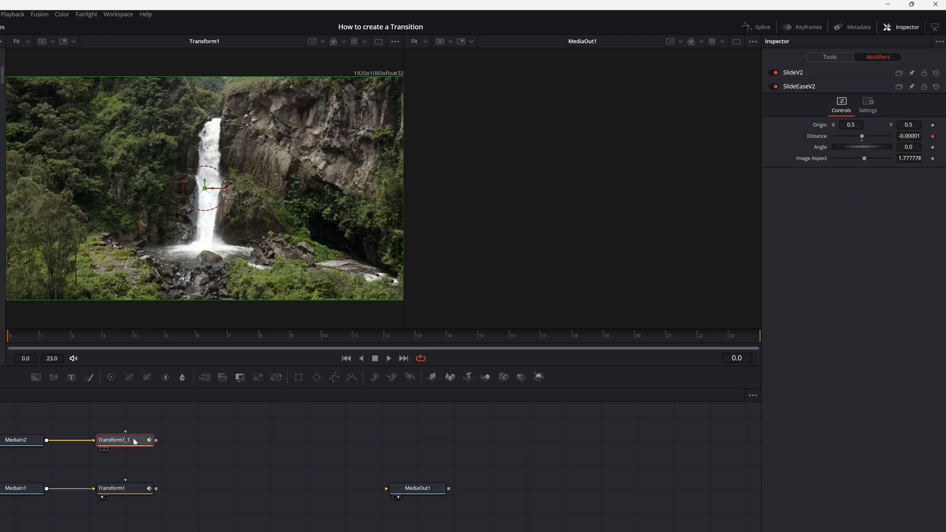
Display Transform1_1 in the first viewer and set its vector Origin X to -0.5, scrubbing the timeline to preview the slide.
key("1")
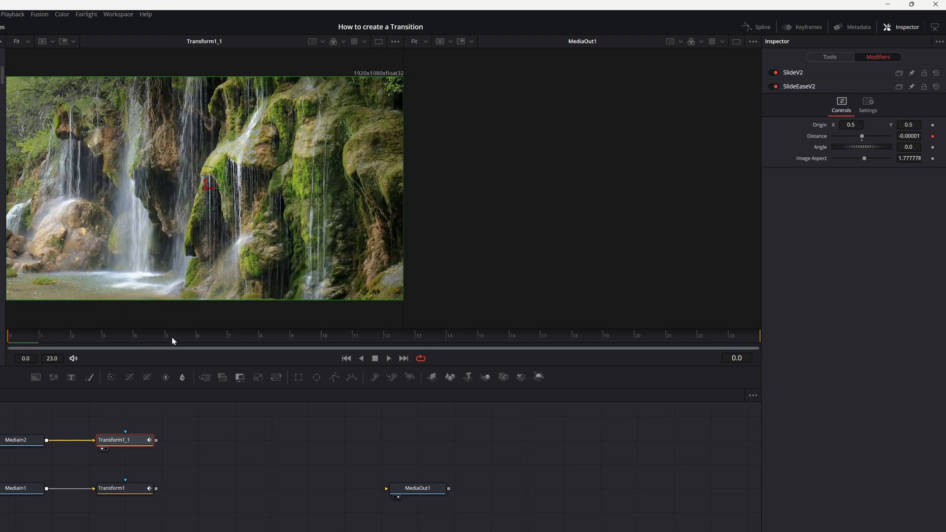
scroll(227, 228, "down", 5)
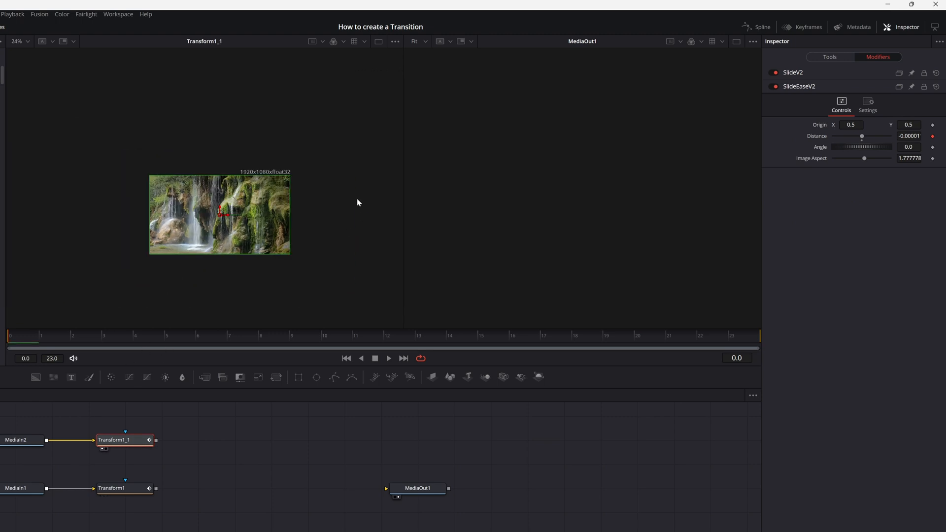
mouse_move(12, 340)
left_mouse_down()
mouse_move(371, 336)
mouse_move(430, 342)
mouse_move(358, 347)
mouse_move(511, 350)
mouse_move(7, 335)
left_mouse_up()
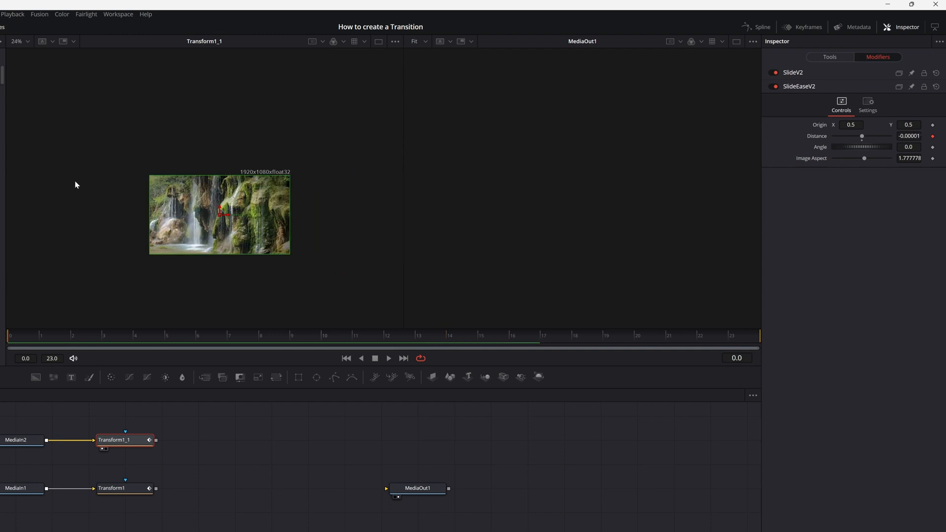
left_click(850, 125)
key("Tab")
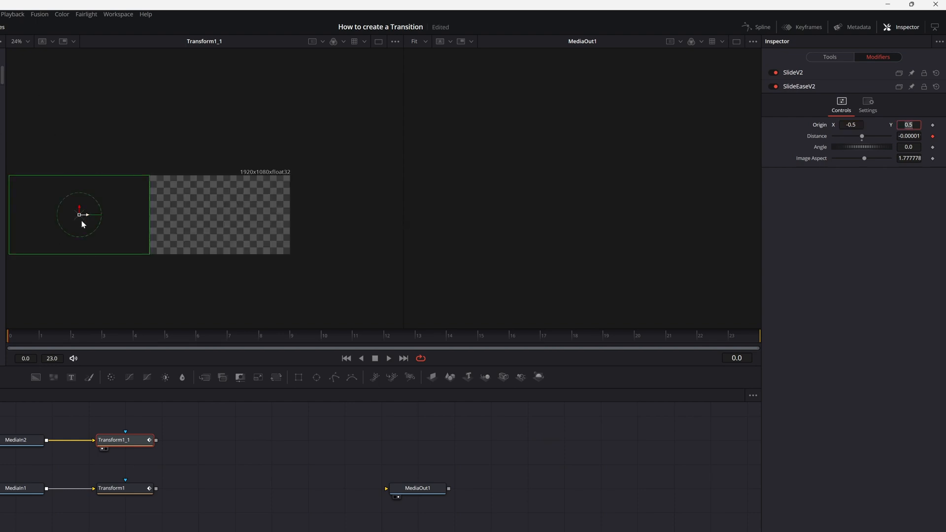
left_click_drag(16, 343, 1, 330)
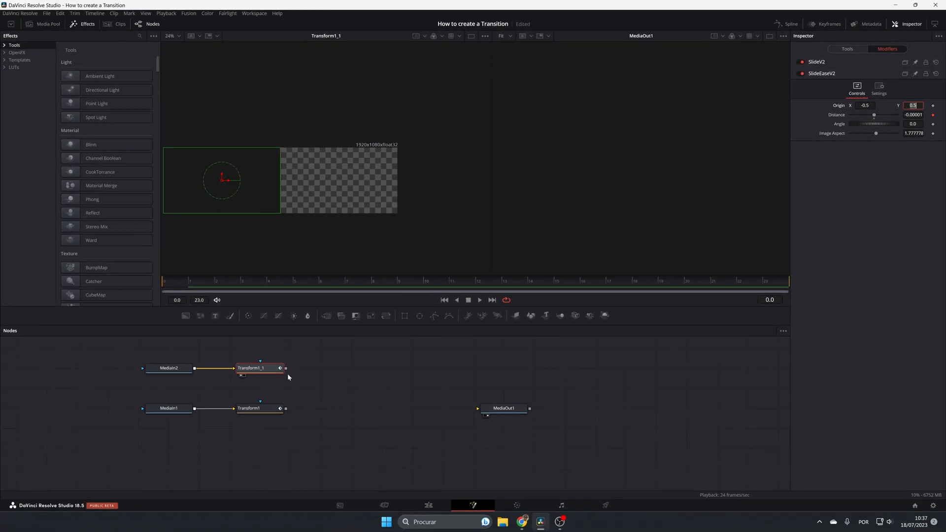
Merge Transform1_1 over Transform1, show the Merge in the second viewer and play back the combined slide.
left_click_drag(287, 370, 287, 409)
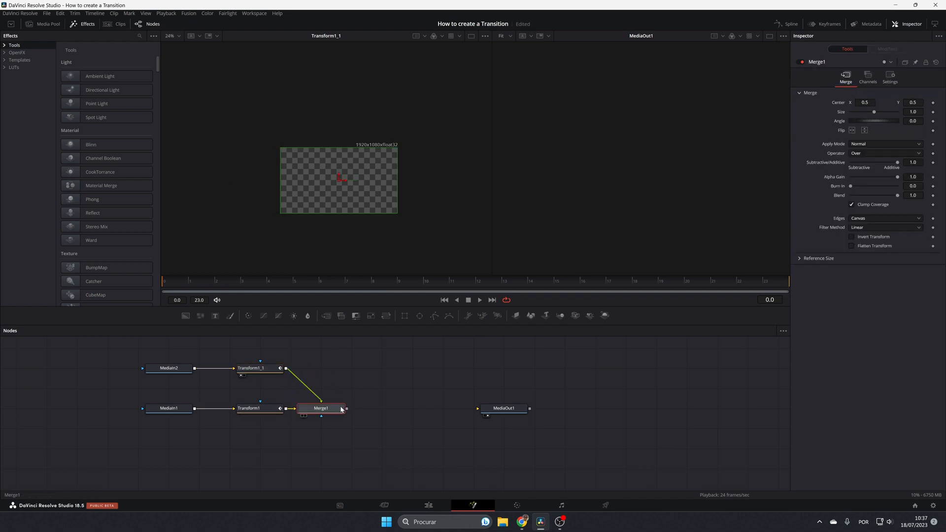
key("2")
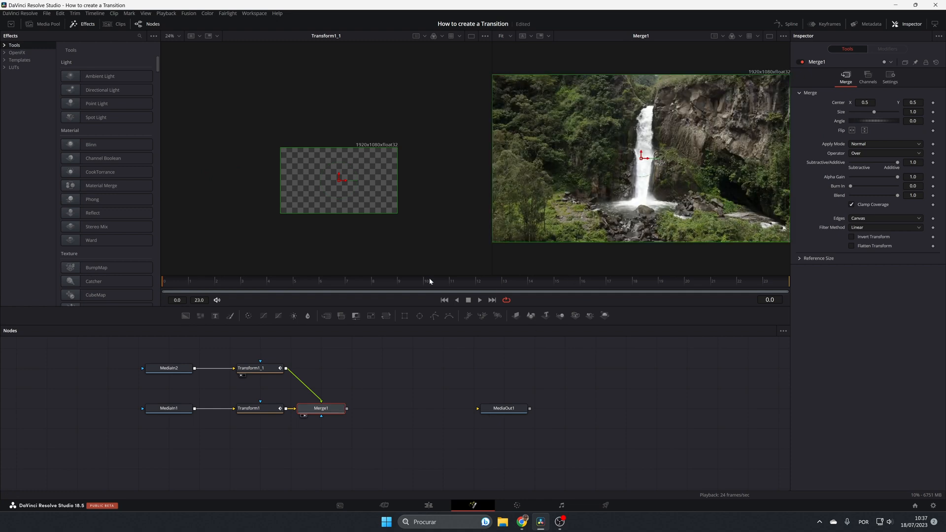
left_click(478, 301)
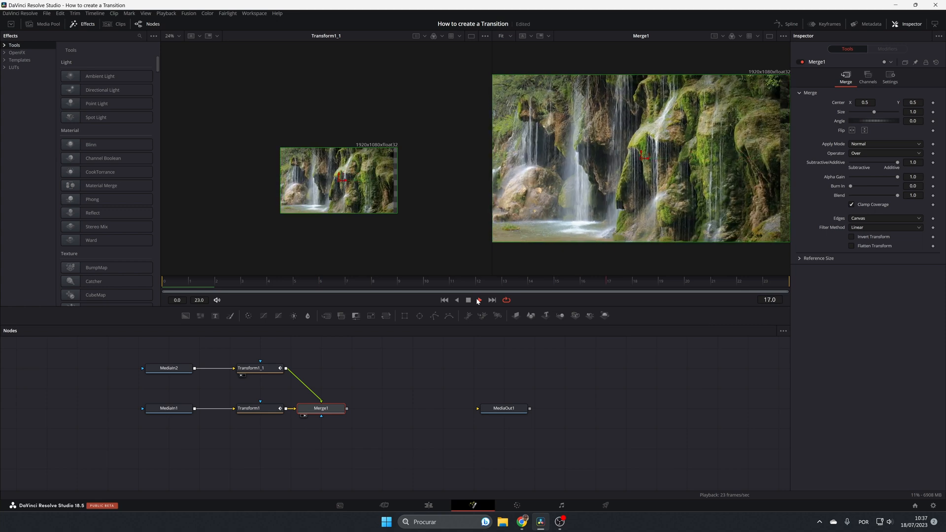
left_click(468, 300)
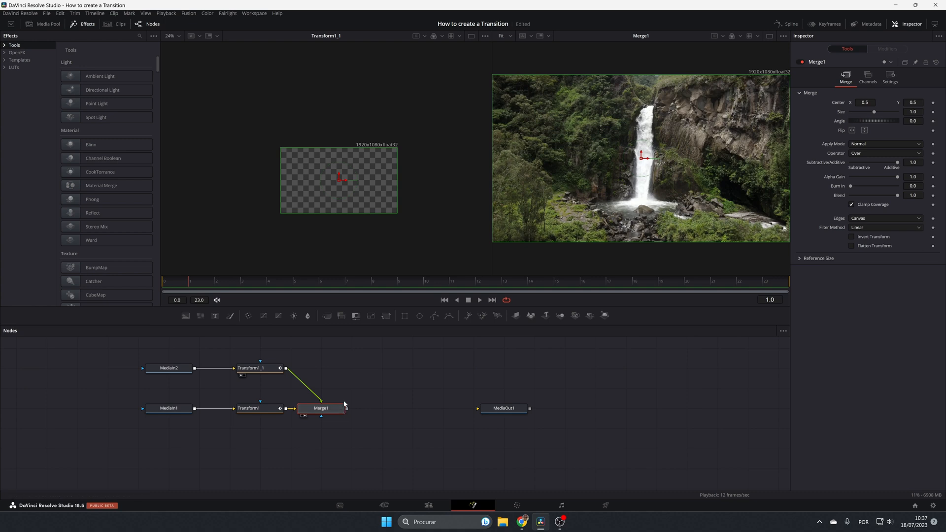
Search for the Directional Blur (DrBl) tool and add it after Merge1.
key("shift+space")
type("Directional Blur")
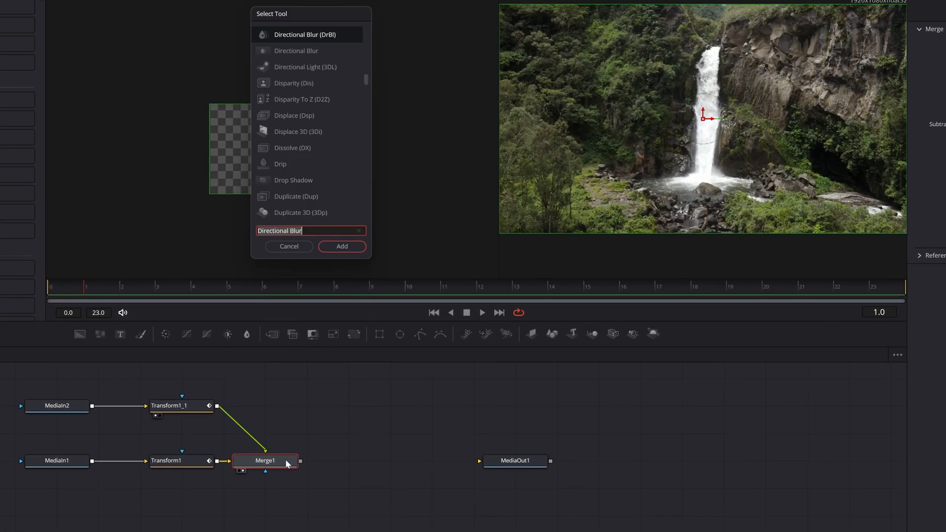
key("BackSpace")
key("BackSpace")
key("BackSpace")
key("BackSpace")
key("BackSpace")
key("BackSpace")
key("BackSpace")
key("BackSpace")
key("BackSpace")
key("BackSpace")
key("BackSpace")
key("BackSpace")
key("BackSpace")
key("BackSpace")
key("BackSpace")
key("BackSpace")
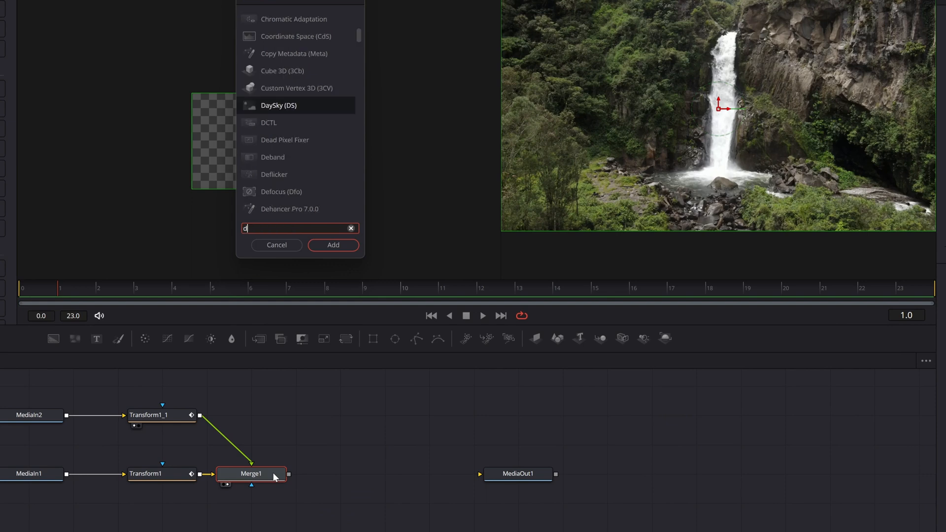
type("direc")
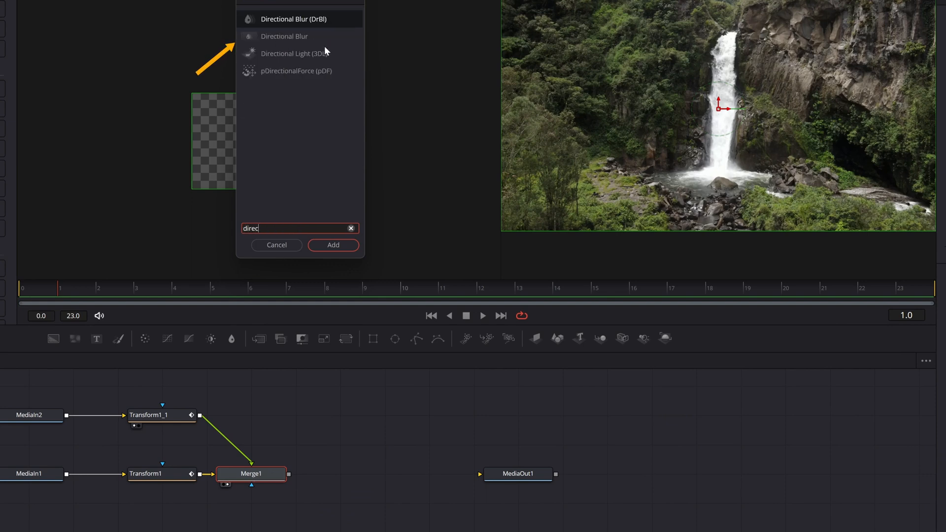
left_click(289, 37)
left_click(340, 245)
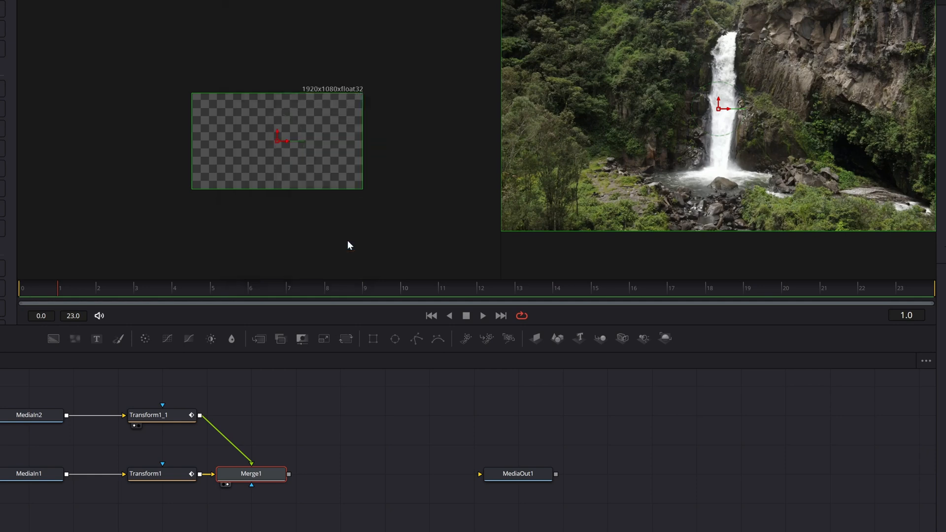
Connect DirectionalBlur1's output to MediaOut1 and display MediaOut1 in the second viewer.
left_click_drag(395, 412, 530, 415)
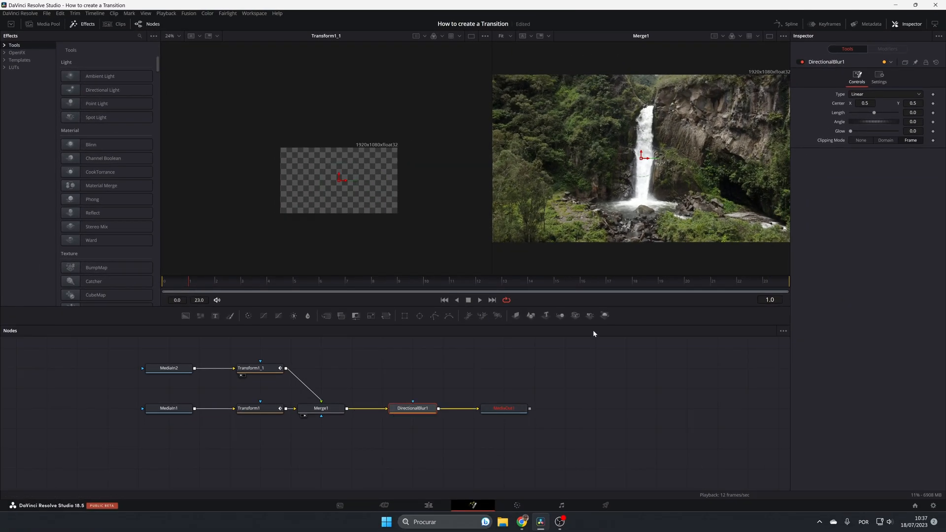
left_click(518, 412)
key("2")
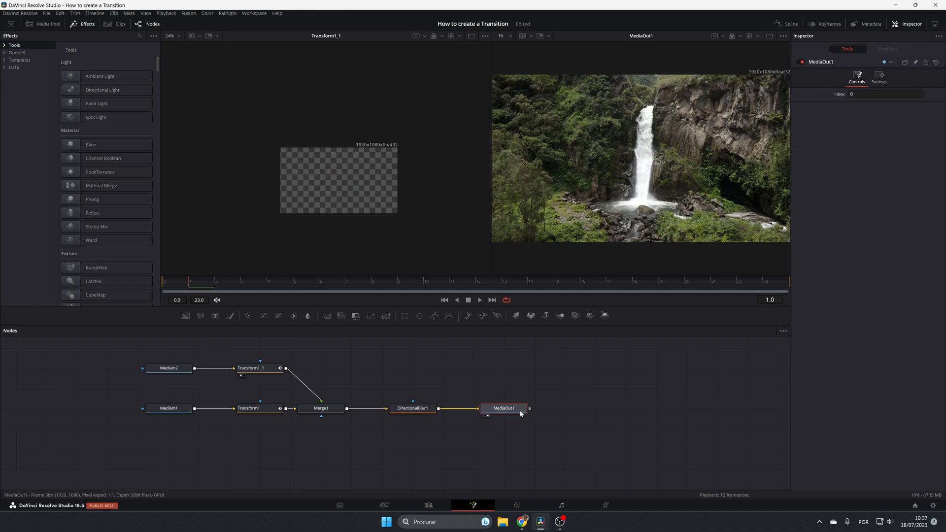
Modify the Length of DirectionalBlur1 with Anim Curves.
left_click(428, 412)
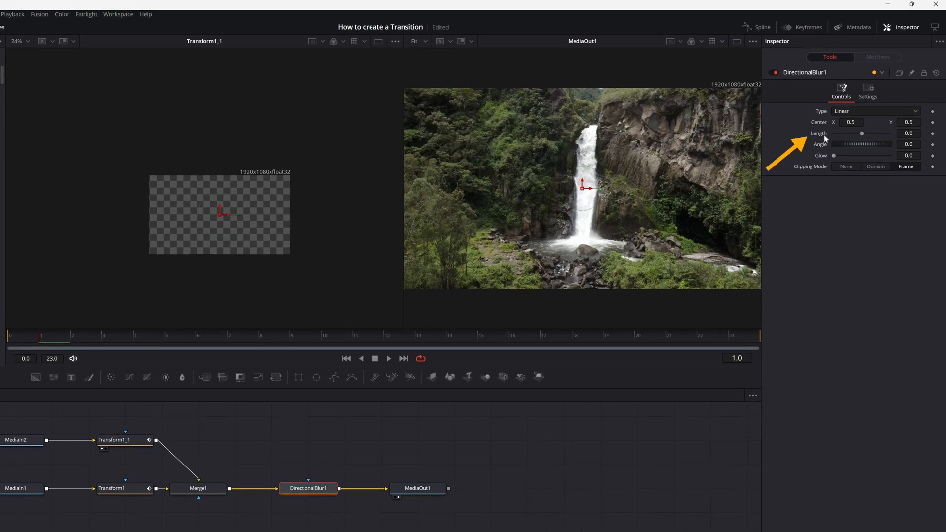
right_click(820, 137)
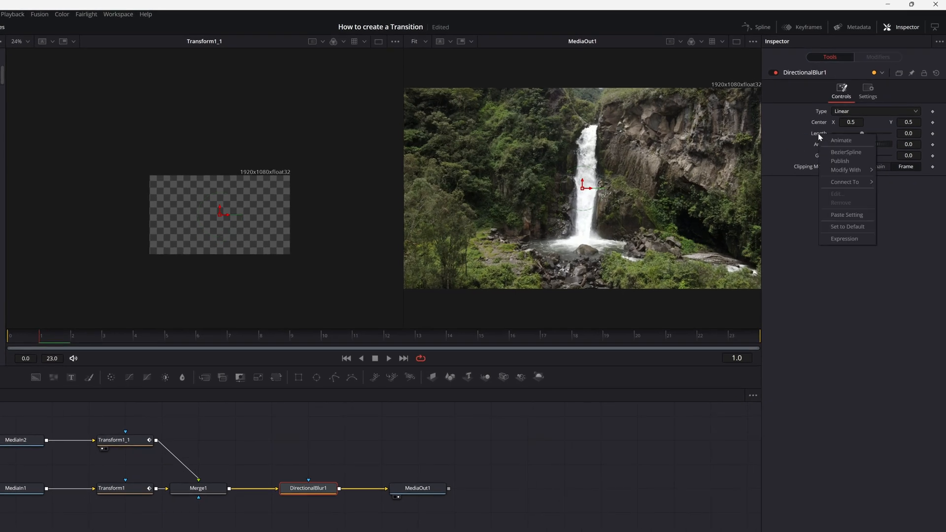
mouse_move(858, 170)
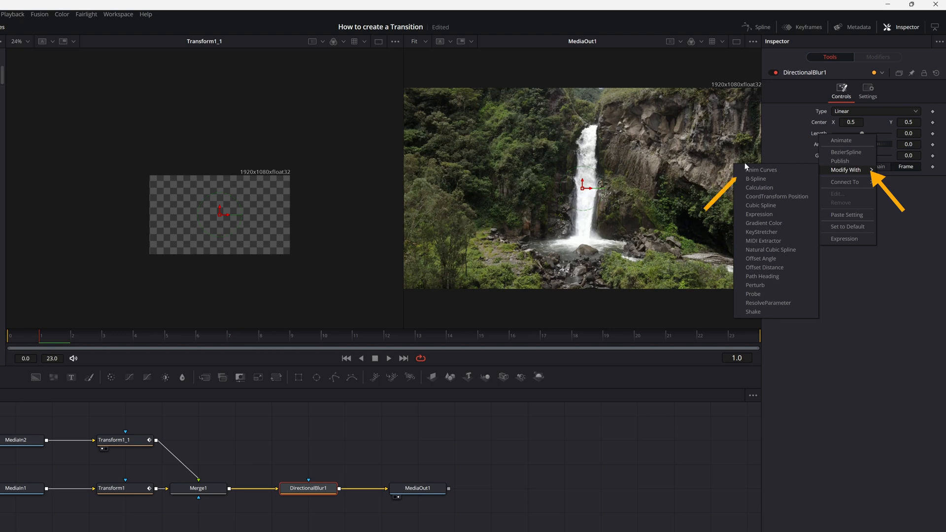
left_click(761, 171)
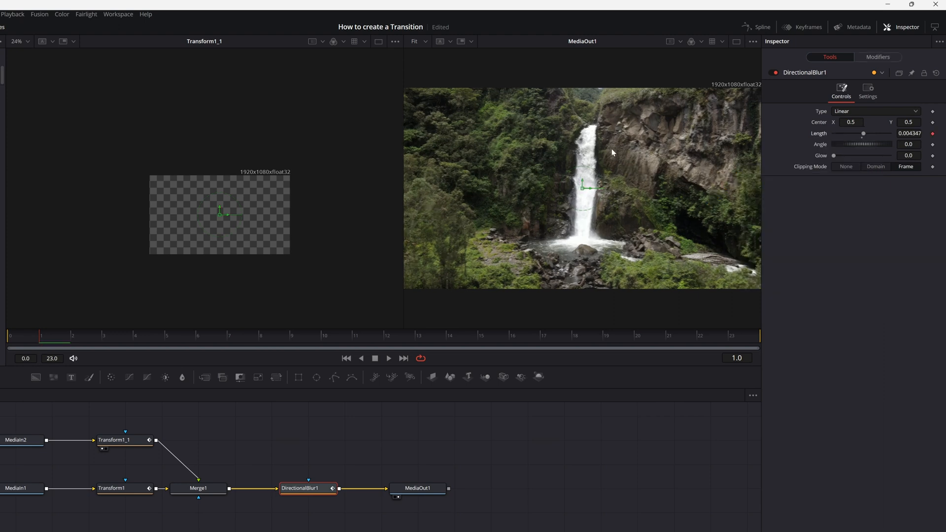
Play back the blurred transition from frame 0 and open the Anim Curves modifier settings for DirectionalBlur1's Length.
left_click_drag(39, 338, 10, 341)
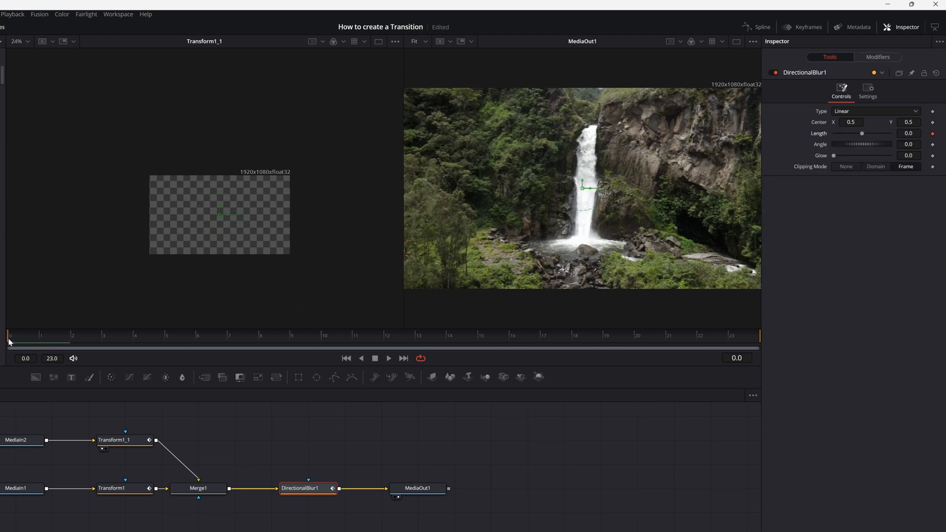
key("space")
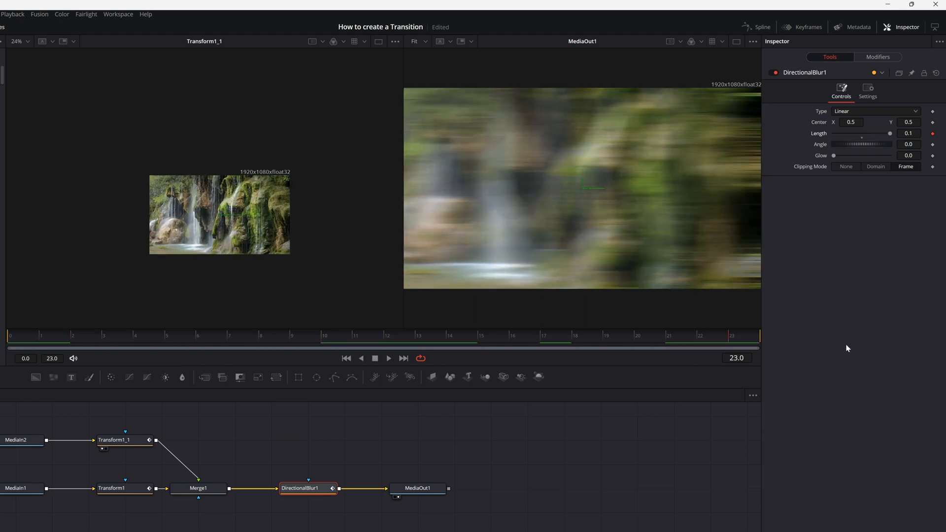
left_click(887, 57)
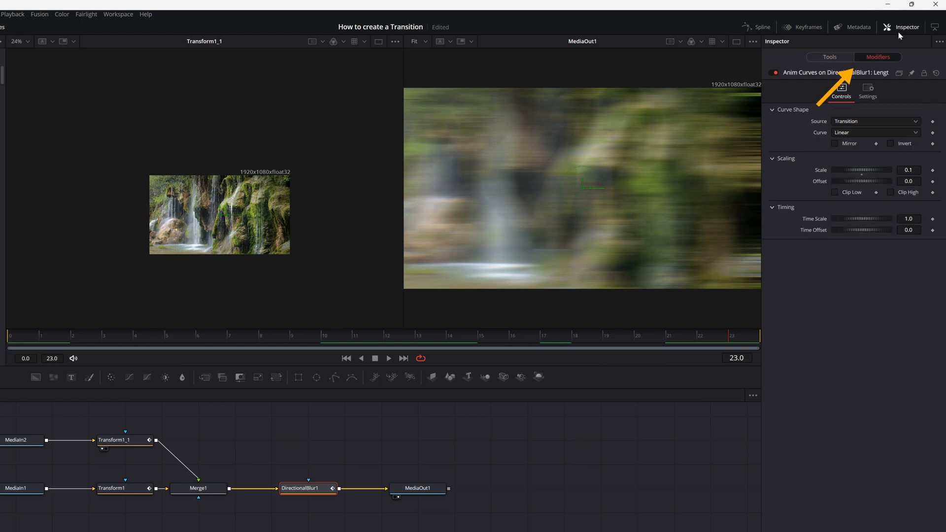
Set the Length modifier's curve to Easing with Expo for both In and Out, and enable Mirror.
left_click(852, 132)
left_click(843, 155)
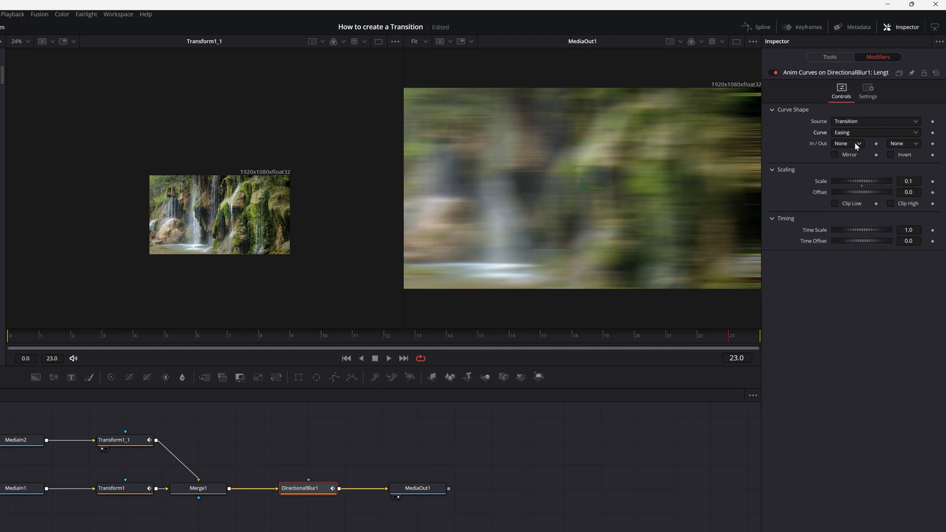
left_click(848, 143)
left_click(847, 211)
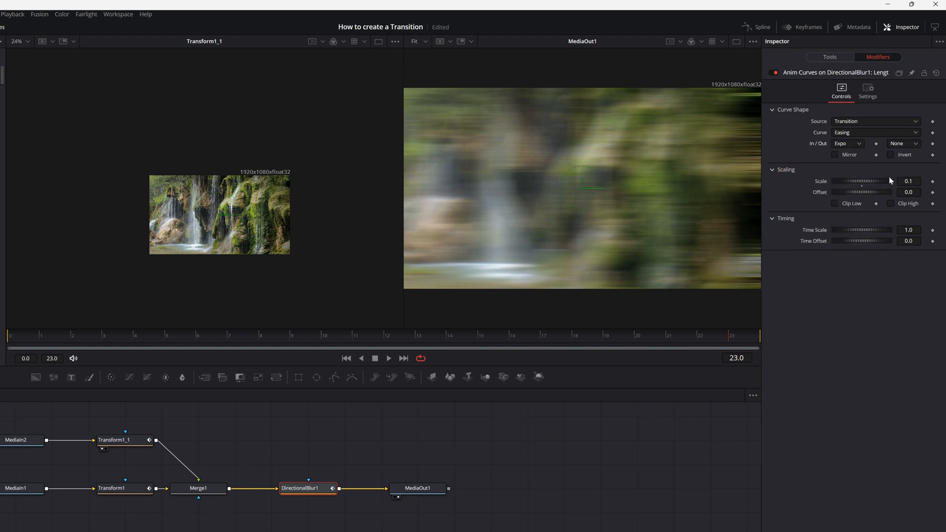
left_click(910, 144)
left_click(906, 214)
left_click(835, 155)
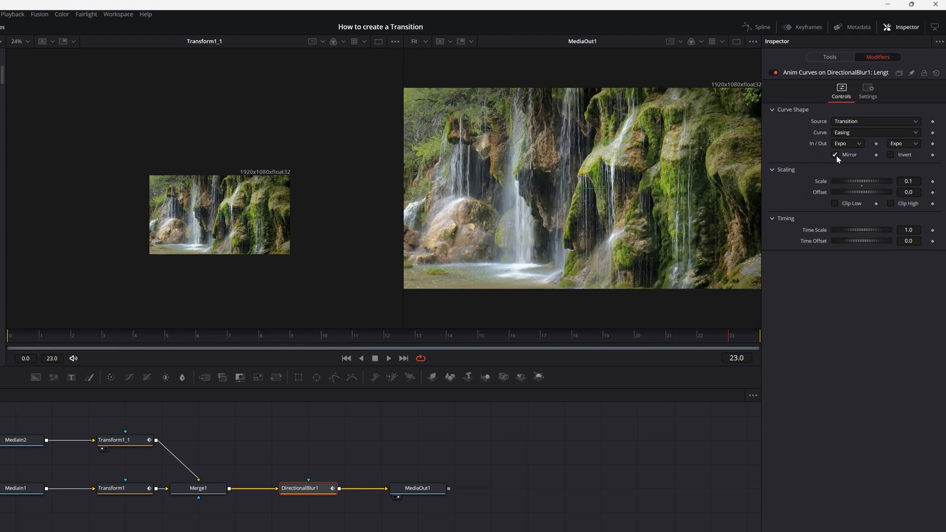
Play back the mirrored blur animation in Fusion from frame 0.
left_click_drag(731, 346, 13, 327)
left_click(389, 358)
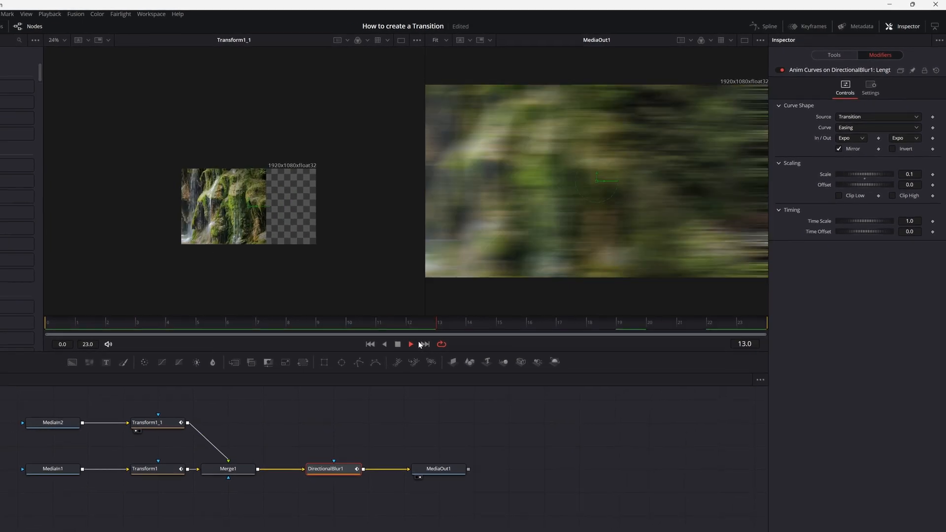
key("space")
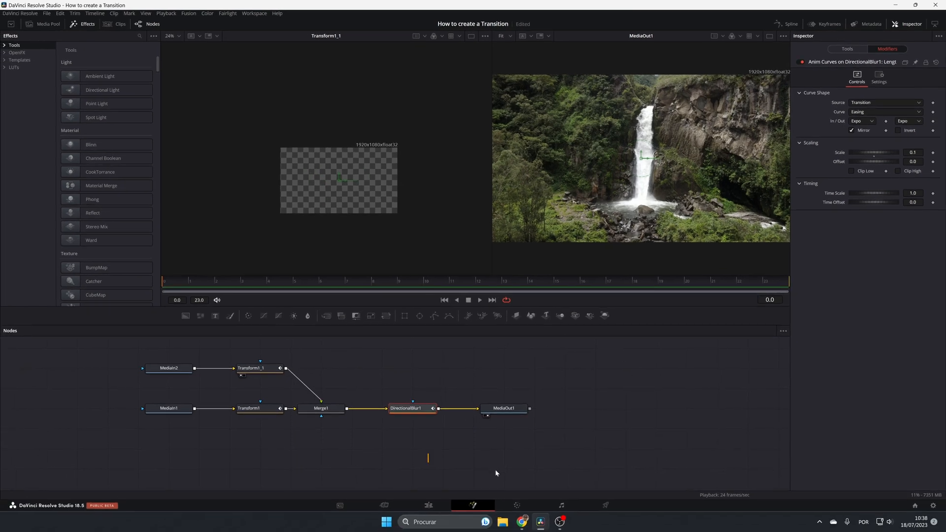
Return to the Edit page and play the timeline across the customized transition from just before the cut.
left_click(429, 505)
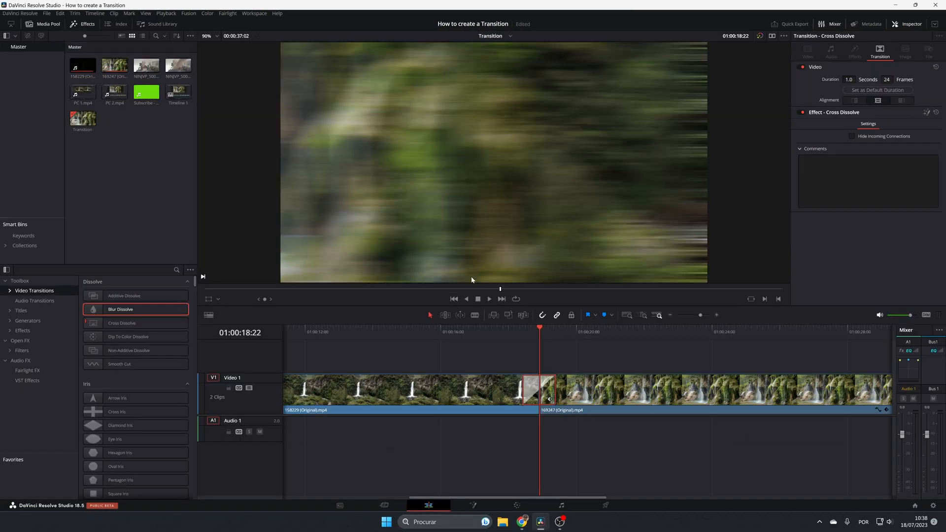
left_click_drag(536, 329, 506, 340)
key("space")
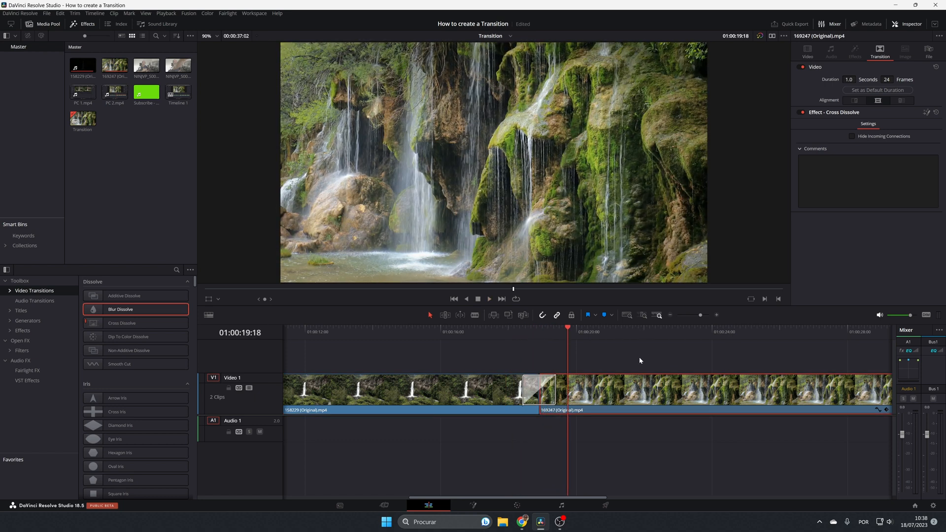
Create a transition preset named "Slide Left2Right" from the customized transition between the two clips.
left_click(548, 395)
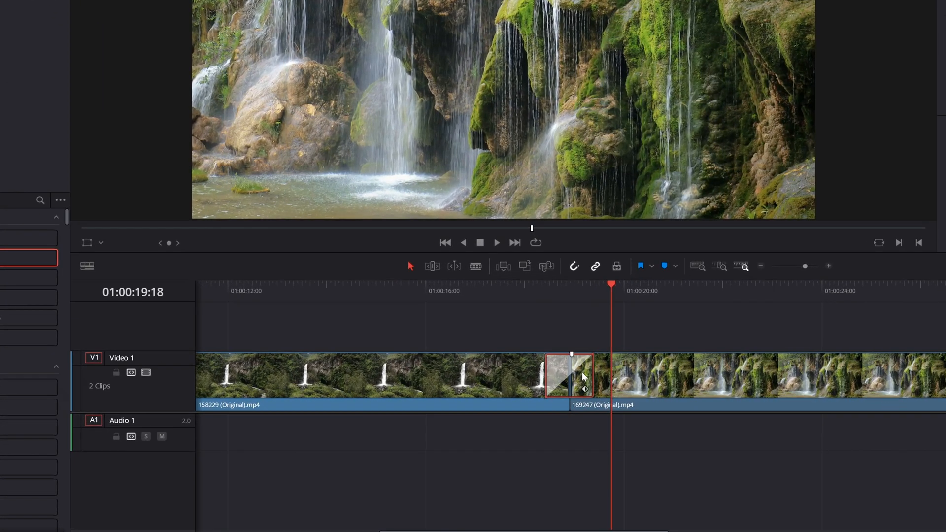
right_click(549, 383)
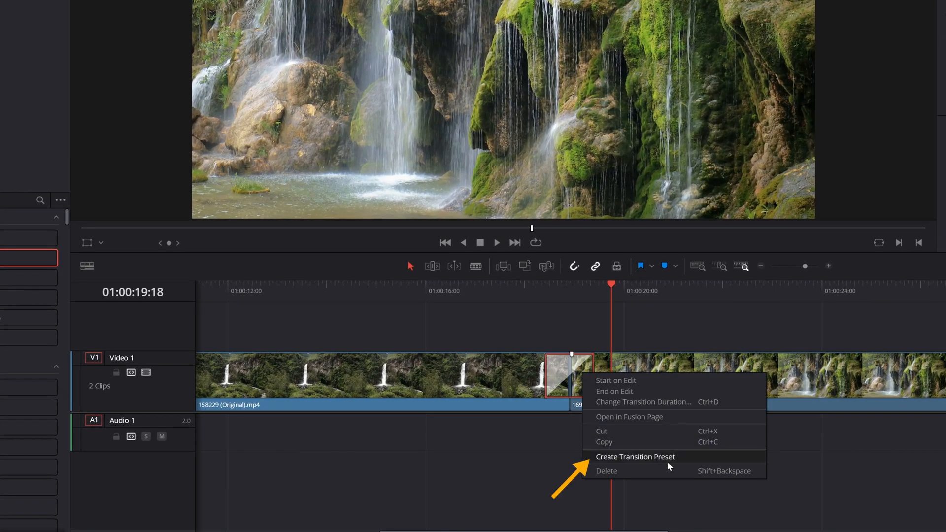
left_click(676, 457)
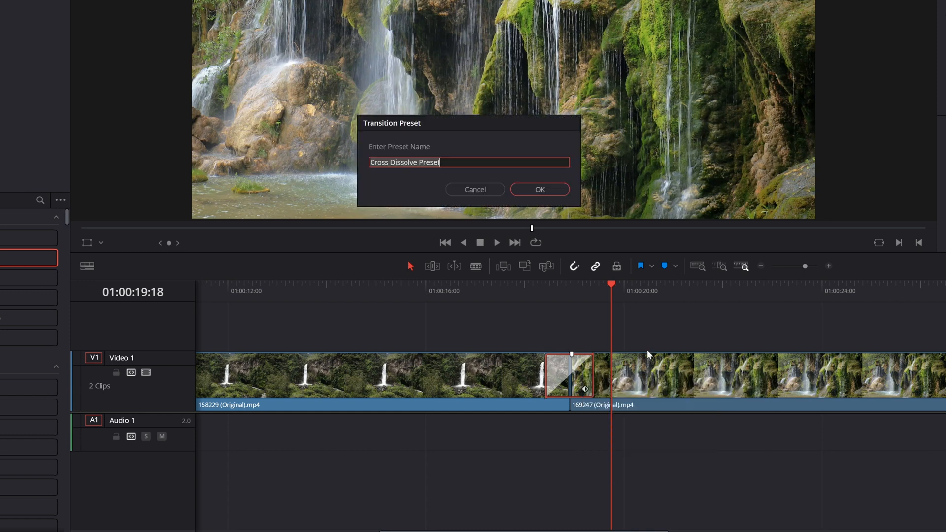
type("Slide Left2Right")
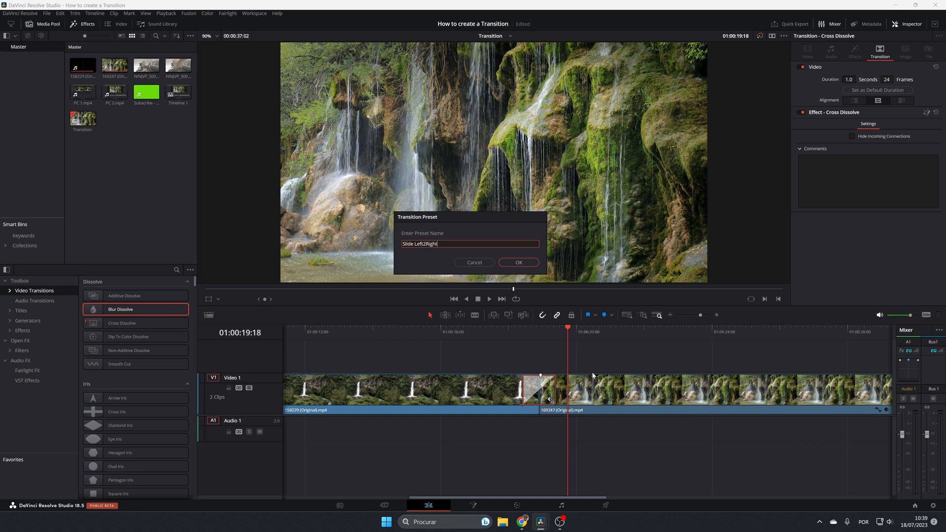
left_click(519, 263)
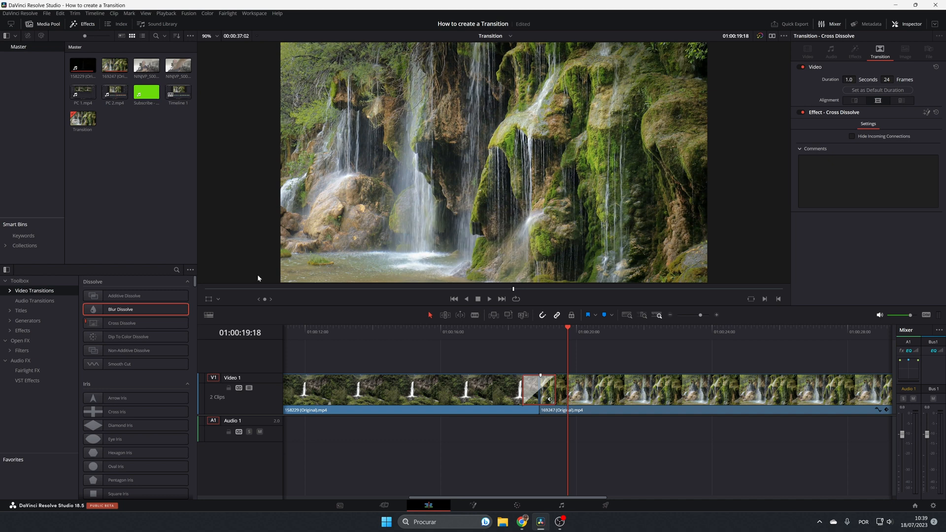
Delete the existing transition and apply the Slide Left2Right preset from the User transitions to the cut between the clips.
scroll(142, 377, "down", 5)
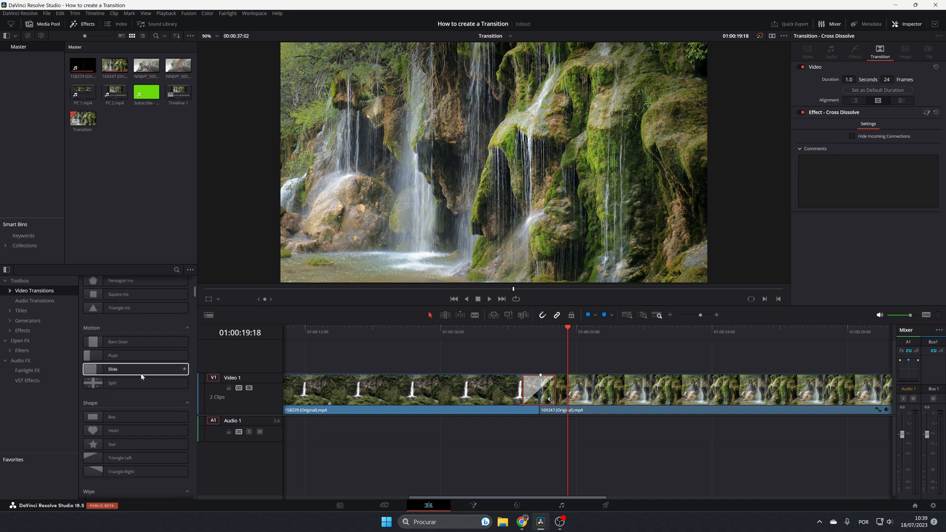
scroll(142, 377, "down", 3)
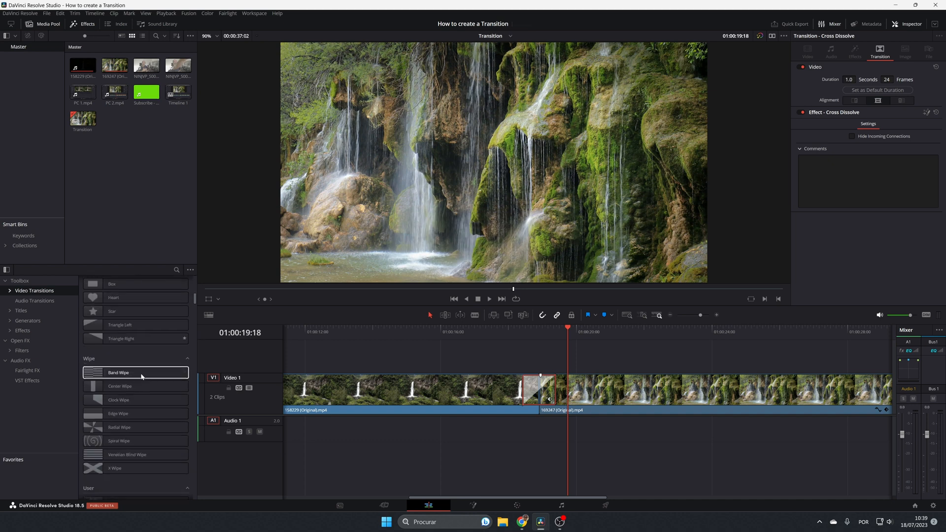
scroll(142, 377, "down", 3)
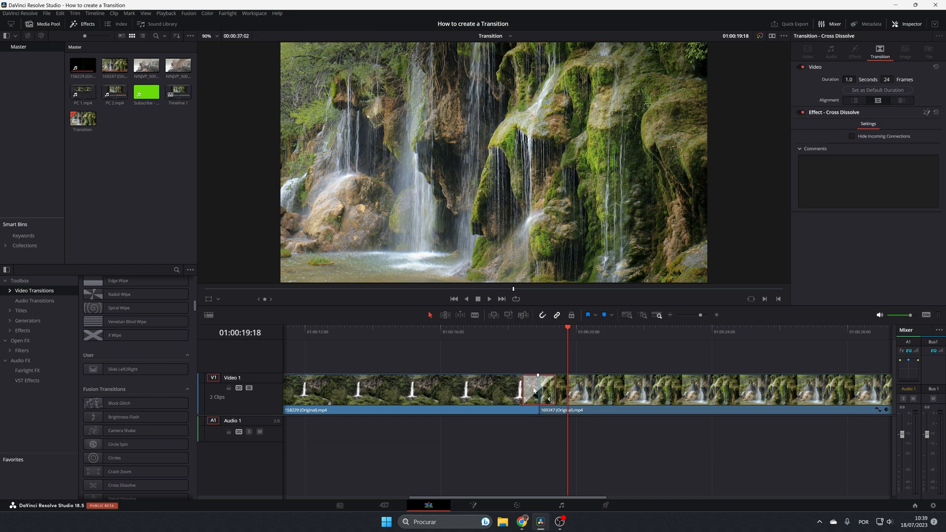
key("Delete")
left_click_drag(113, 369, 544, 383)
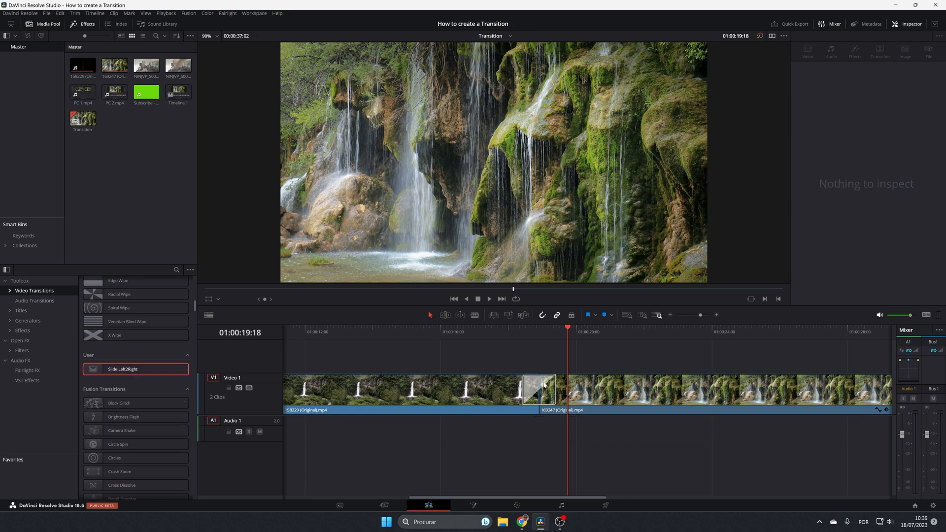
Play back the timeline from before the cut to review the applied Slide Left2Right preset.
left_click_drag(564, 338, 512, 356)
key("space")
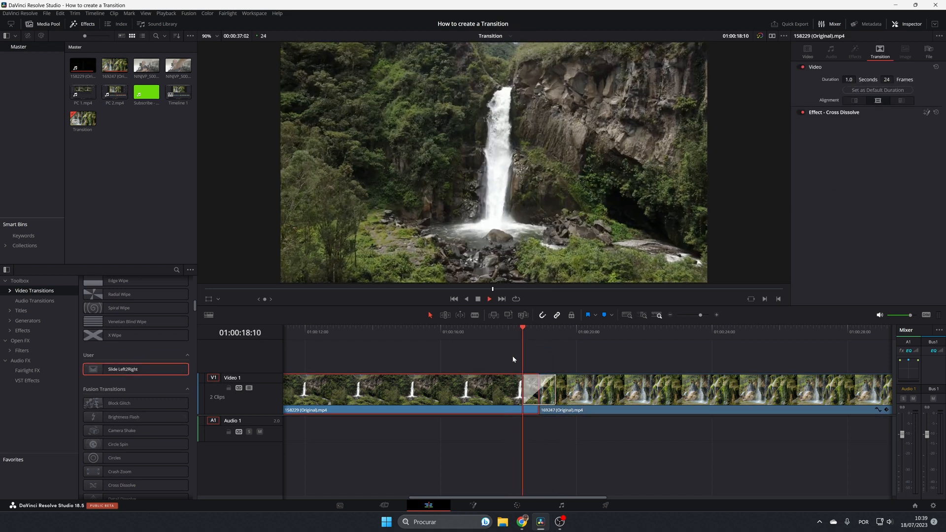
key("space")
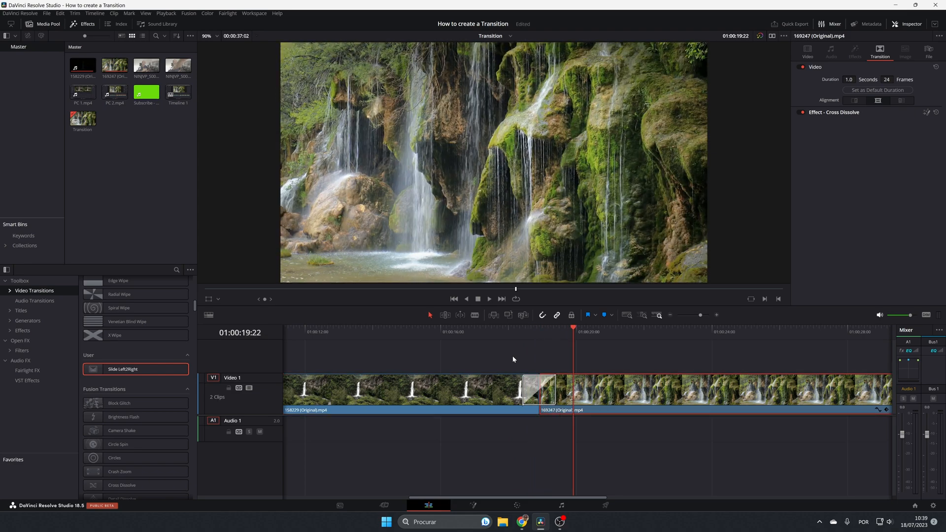